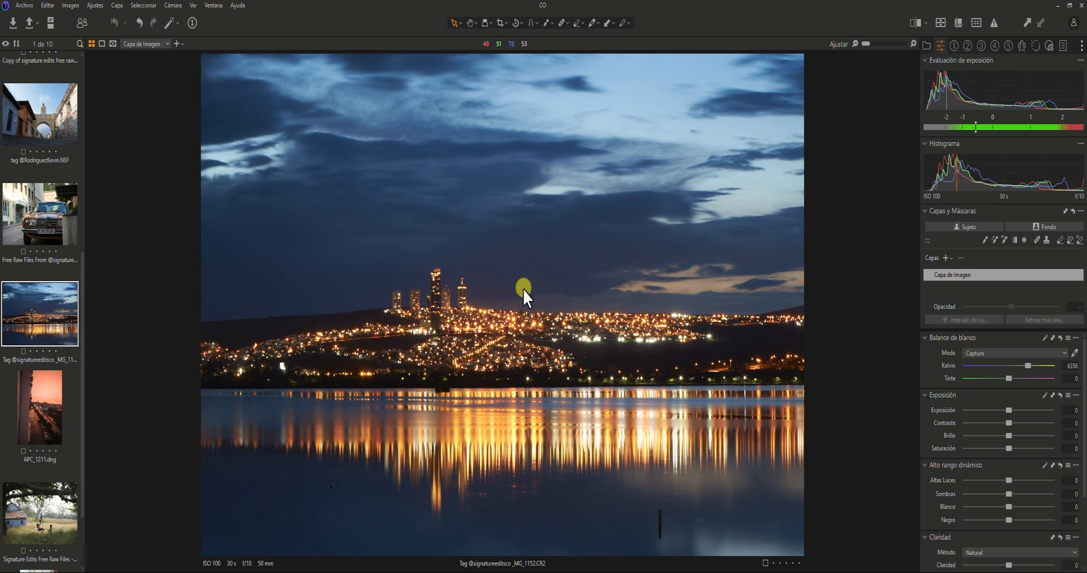
# Step: Annotate the night photo with a vertical double-headed arrow across the sky and a wavy line along the lower edge of the light reflections
pyautogui.click(621, 24)
pyautogui.moveTo(589, 64)
pyautogui.mouseDown()
pyautogui.moveTo(567, 248)
pyautogui.moveTo(570, 179)
pyautogui.moveTo(599, 73)
pyautogui.mouseUp()
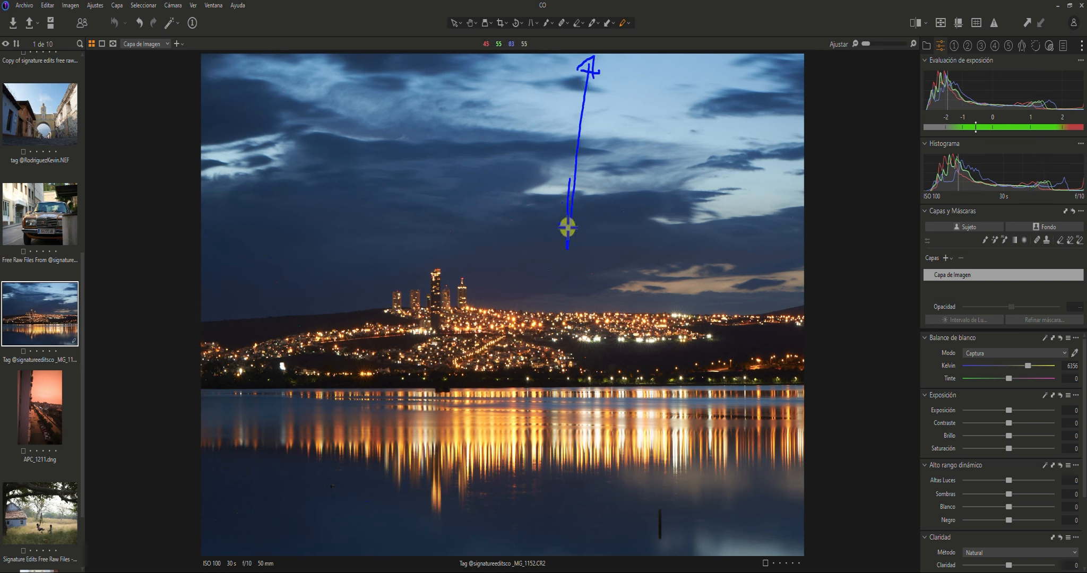
pyautogui.moveTo(562, 224); pyautogui.dragTo(569, 238)
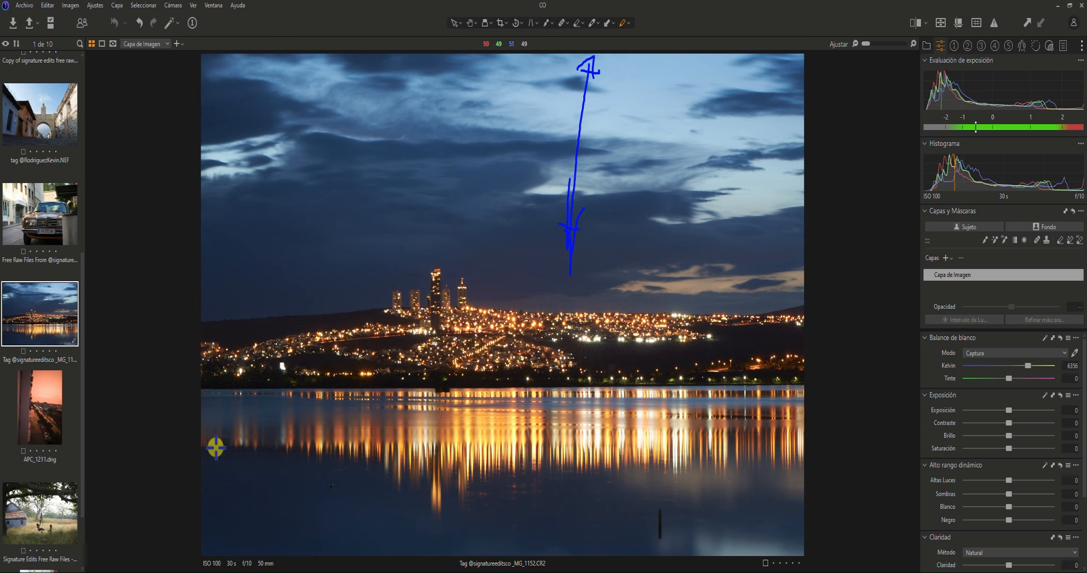
pyautogui.moveTo(229, 455)
pyautogui.mouseDown()
pyautogui.moveTo(314, 475)
pyautogui.moveTo(724, 464)
pyautogui.moveTo(736, 474)
pyautogui.moveTo(757, 443)
pyautogui.mouseUp()
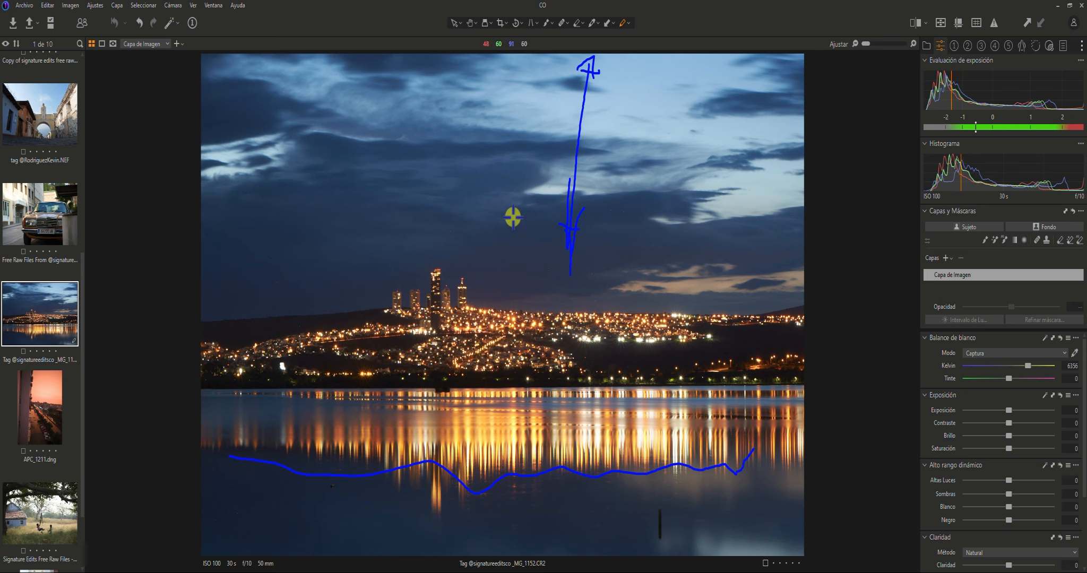
# Step: Examine the lake surface and the dark vertical mark in the water at closer magnification
pyautogui.scroll(3, 514, 223)
pyautogui.scroll(-3, 518, 221)
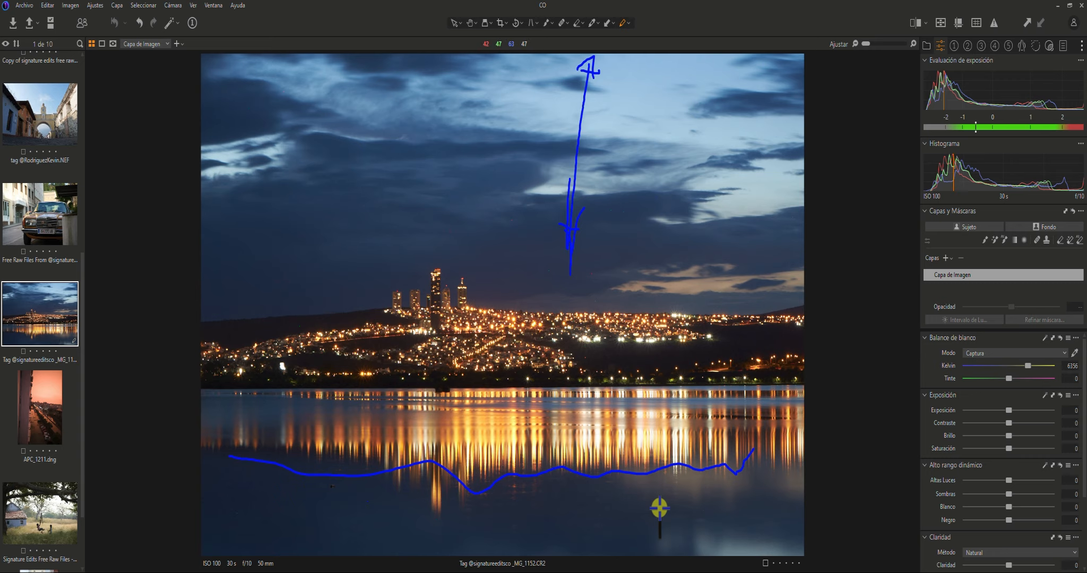
pyautogui.scroll(4, 690, 533)
pyautogui.scroll(-3, 738, 510)
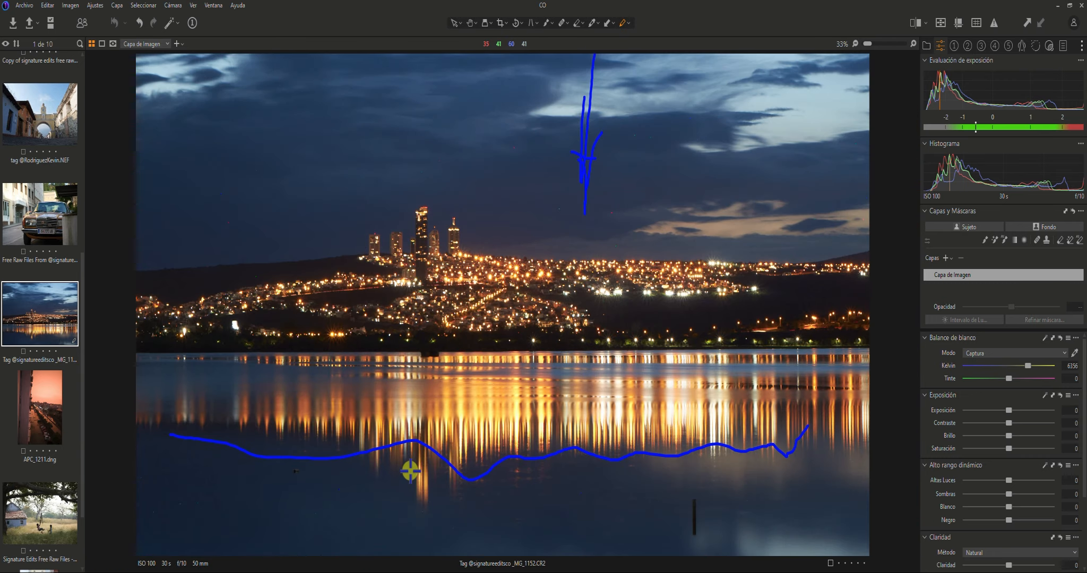
pyautogui.scroll(2, 633, 448)
pyautogui.scroll(-3, 631, 447)
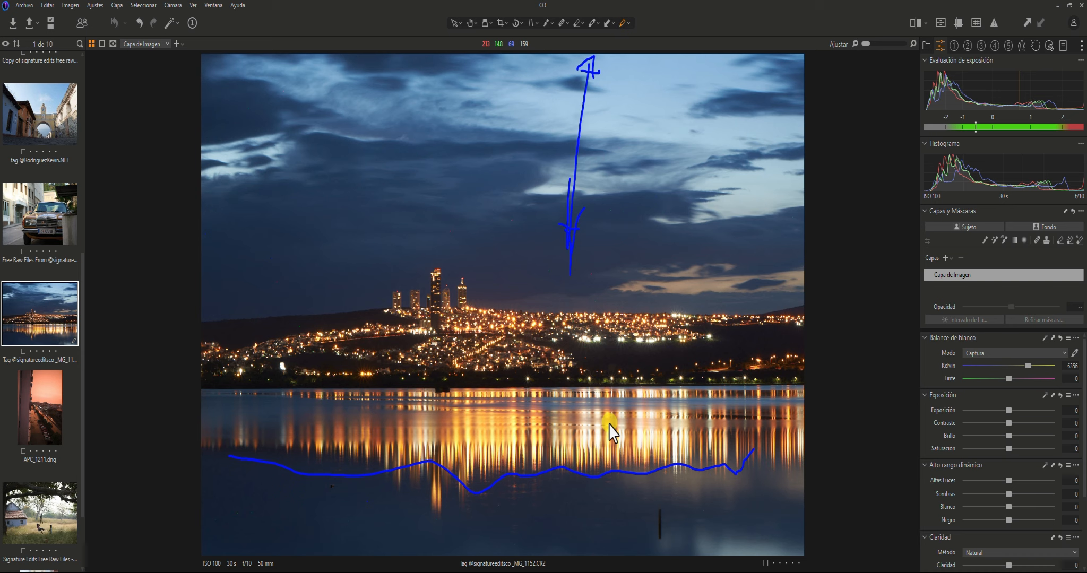
# Step: Undo all annotation strokes drawn over the sky and the lake
pyautogui.hotkey('ctrl', 'z')
pyautogui.hotkey('ctrl', 'z')
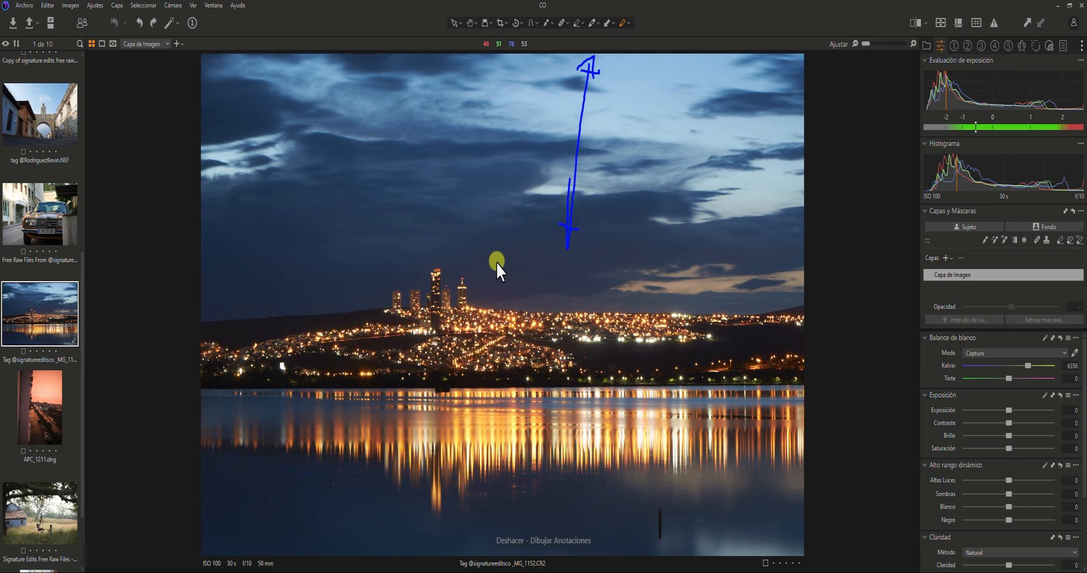
pyautogui.hotkey('ctrl', 'z')
pyautogui.hotkey('ctrl', 'z')
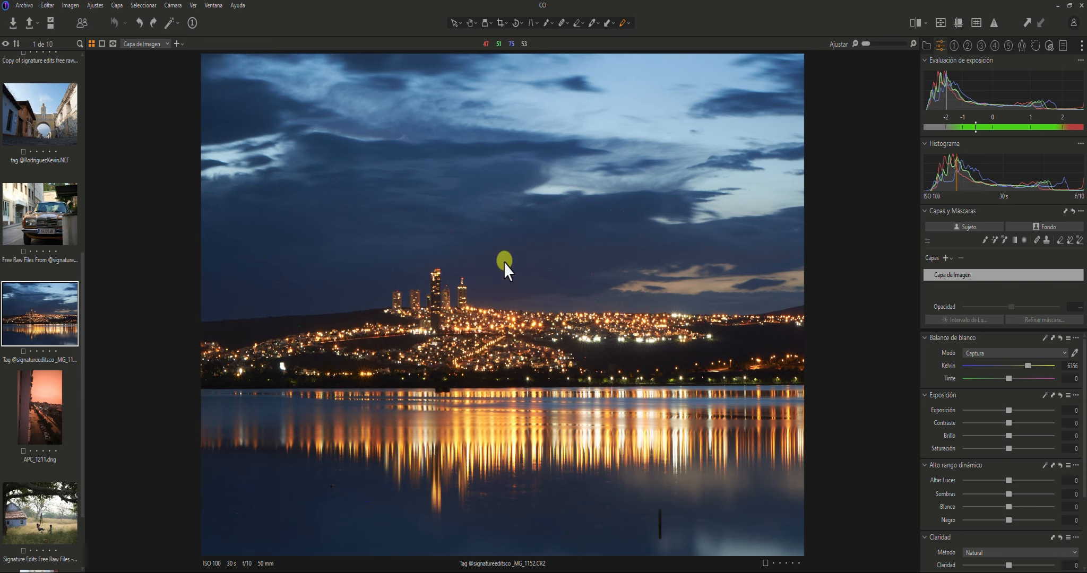
# Step: Crop the upper part of the sky with the Crop tool set to no aspect-ratio restrictions (Sin restricciones)
pyautogui.click(500, 24)
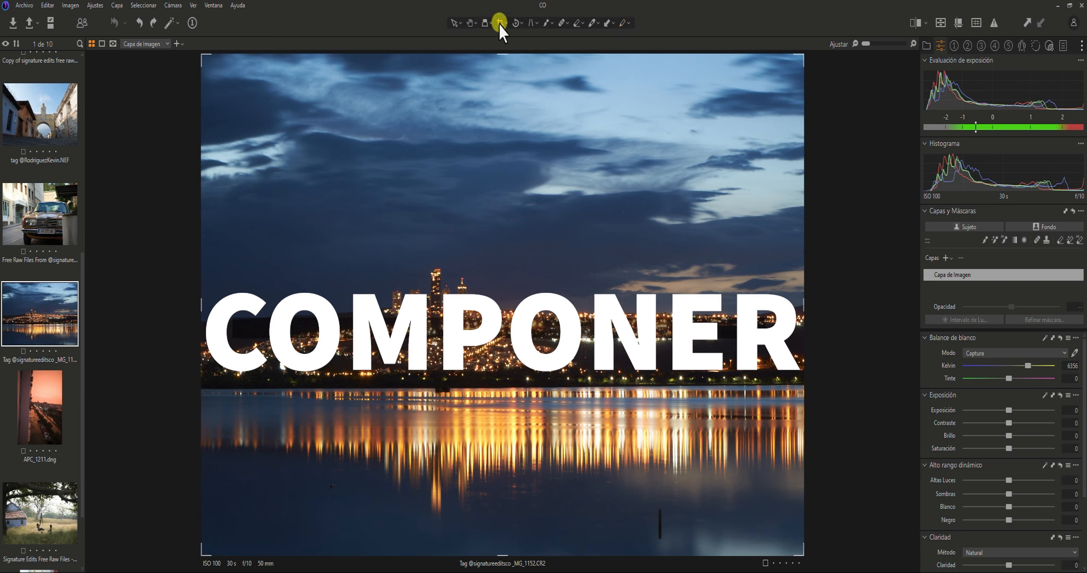
pyautogui.click(505, 26)
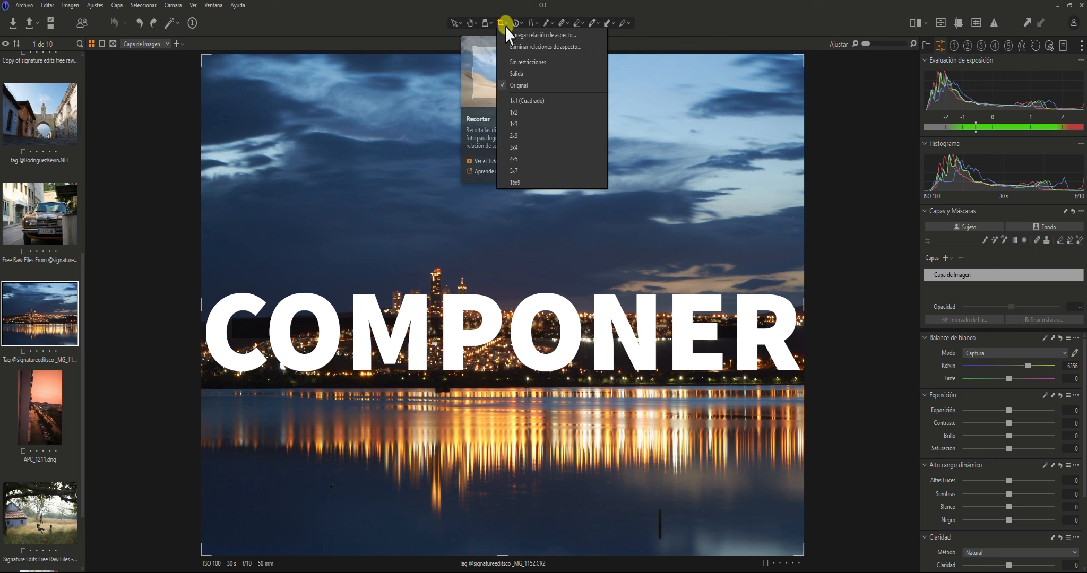
pyautogui.click(521, 63)
pyautogui.moveTo(505, 56); pyautogui.dragTo(492, 167)
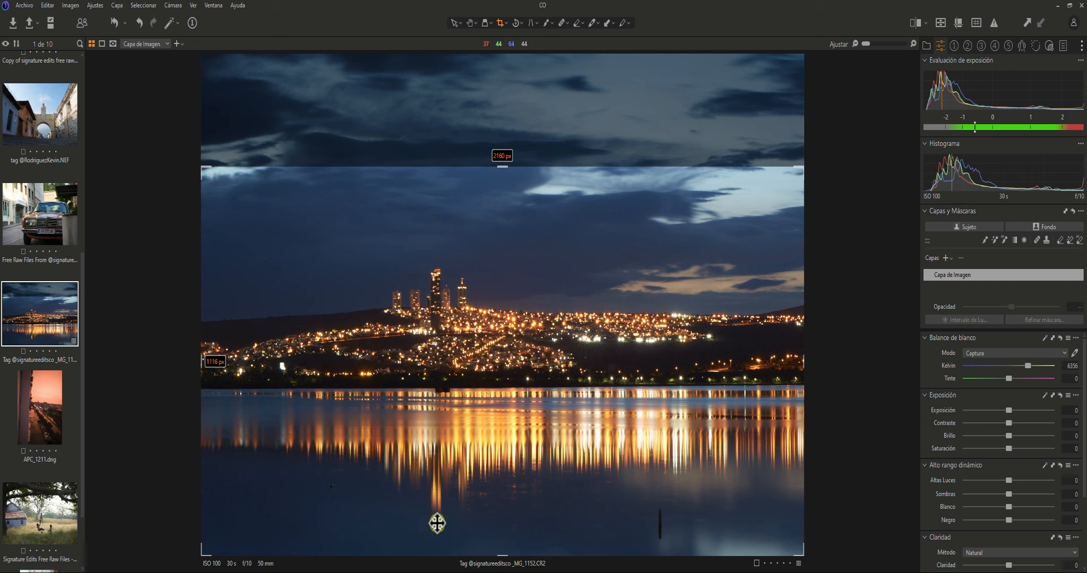
# Step: Show the guides and refine the crop, trimming a sliver of water at the lower edge and keeping slightly more sky
pyautogui.click(959, 25)
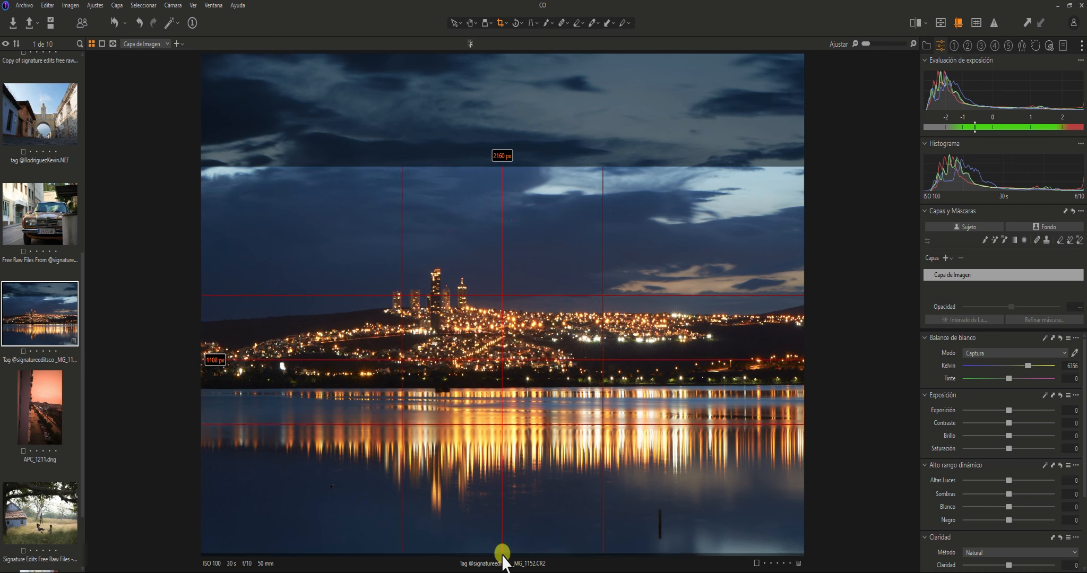
pyautogui.moveTo(503, 555); pyautogui.dragTo(502, 551)
pyautogui.moveTo(502, 171); pyautogui.dragTo(502, 179)
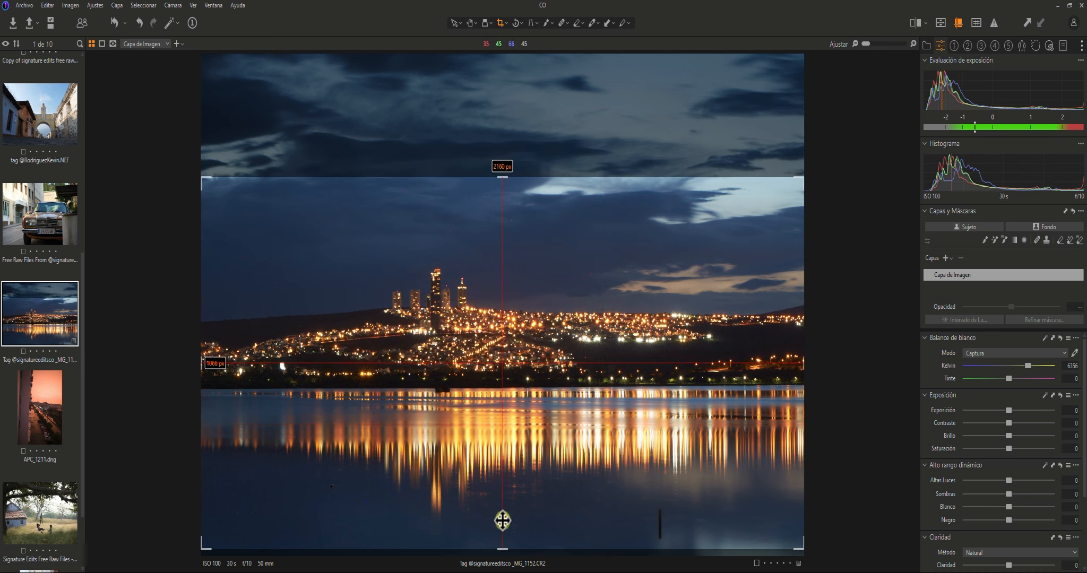
pyautogui.moveTo(503, 173); pyautogui.dragTo(505, 151)
# Step: Trim the crop's right edge to bring the towers closer to the centre guide, apply the crop and hide the guides
pyautogui.moveTo(203, 353); pyautogui.dragTo(242, 351)
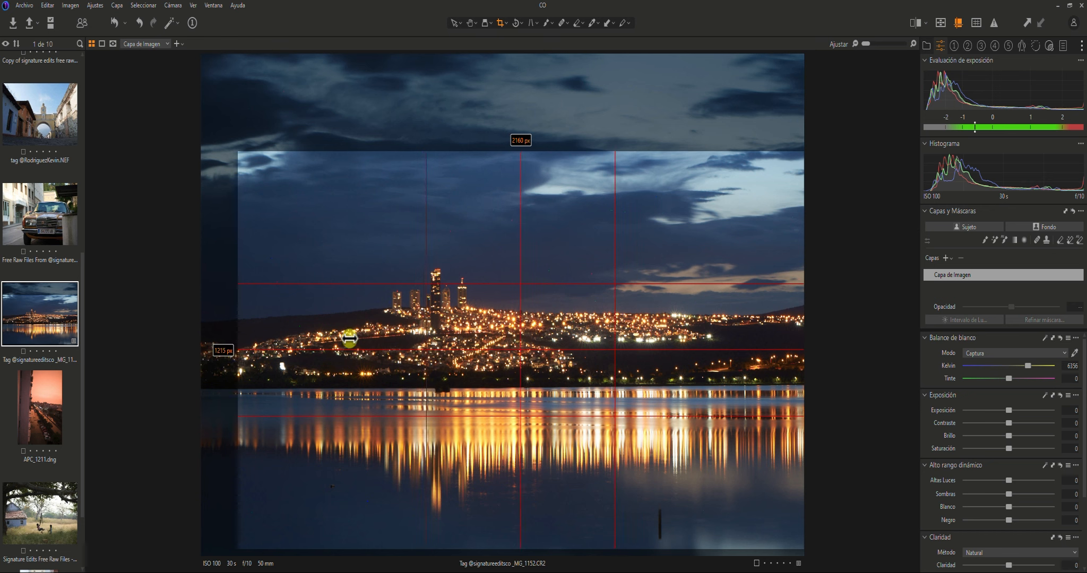
pyautogui.hotkey('ctrl', 'z')
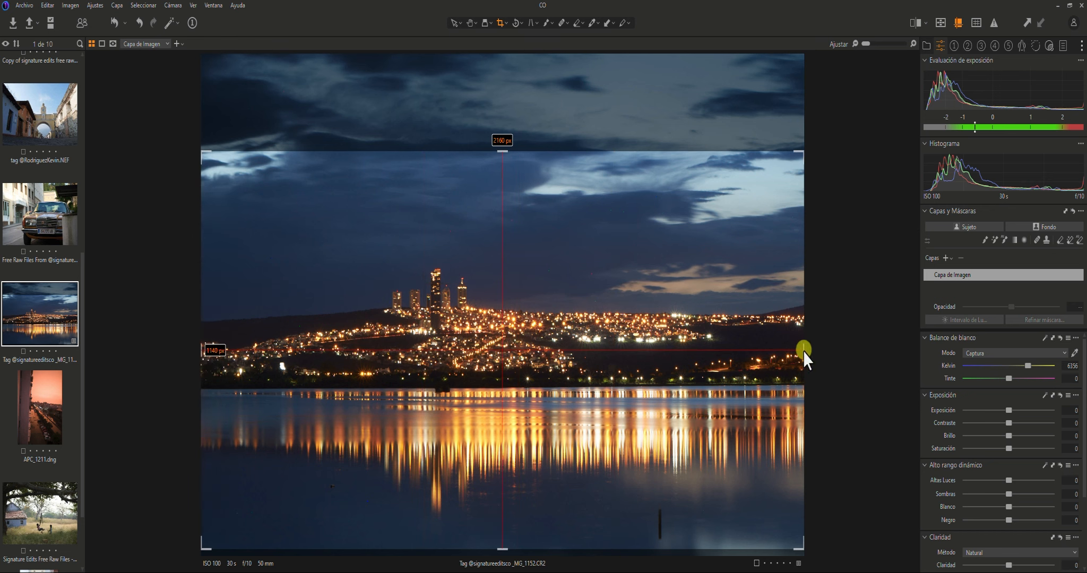
pyautogui.moveTo(800, 351); pyautogui.dragTo(721, 349)
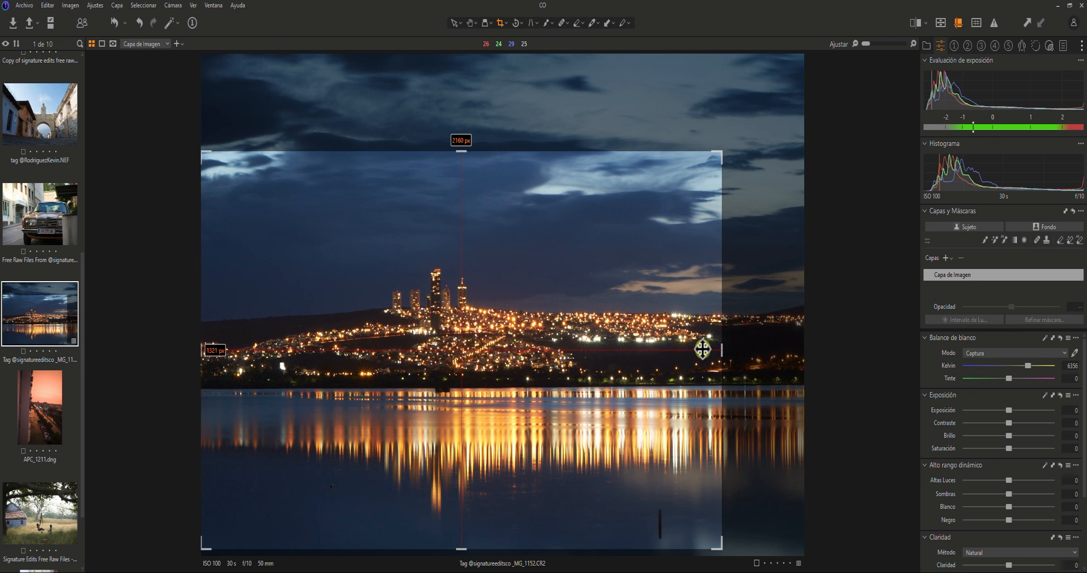
pyautogui.press('h')
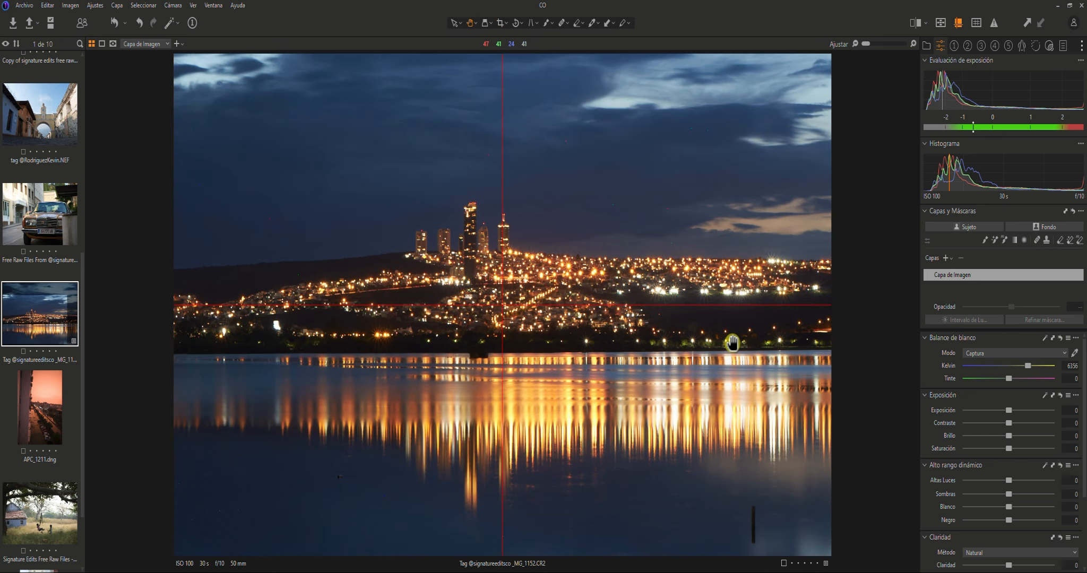
pyautogui.click(958, 23)
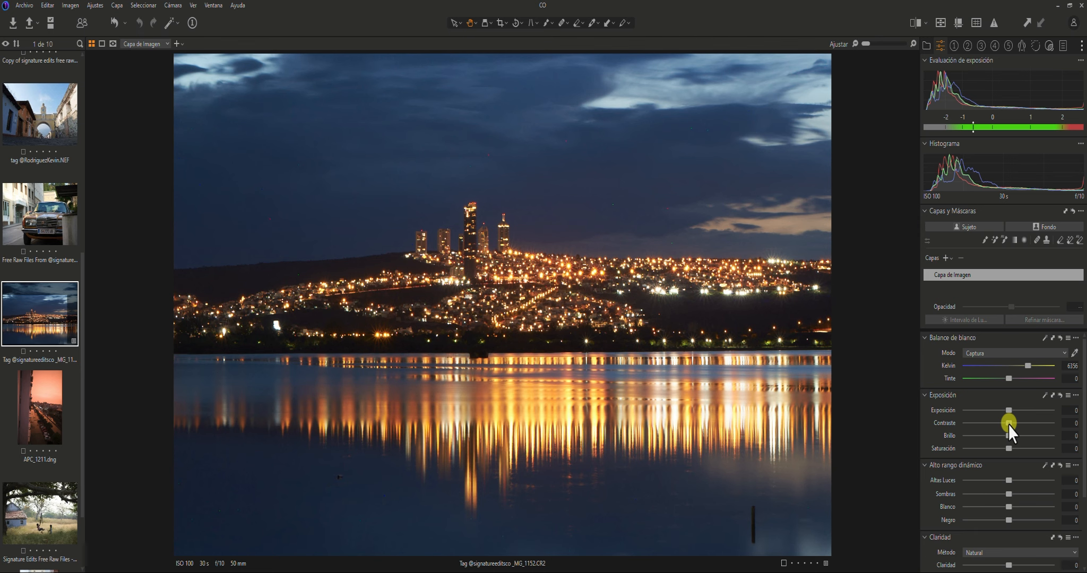
# Step: Set the contrast to -10, the brightness to 3 and the saturation to 12
pyautogui.moveTo(1009, 424)
pyautogui.mouseDown()
pyautogui.moveTo(990, 429)
pyautogui.moveTo(1041, 430)
pyautogui.moveTo(1005, 436)
pyautogui.moveTo(1016, 432)
pyautogui.moveTo(995, 427)
pyautogui.moveTo(1004, 422)
pyautogui.mouseUp()
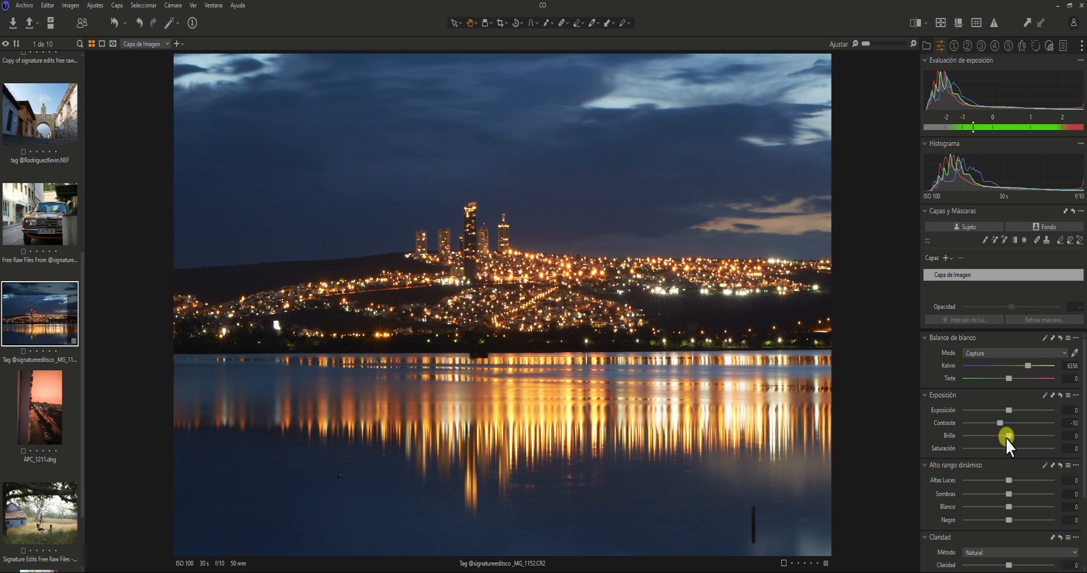
pyautogui.moveTo(1014, 437); pyautogui.dragTo(1015, 449)
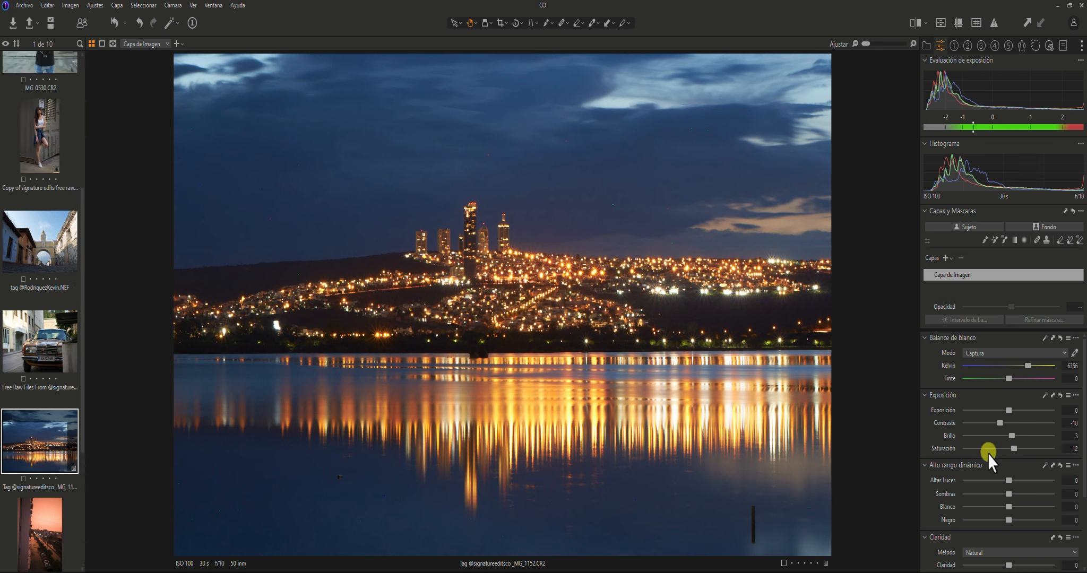
# Step: Set the high dynamic range values to highlights -100, shadows 7, white 62 and black -5
pyautogui.scroll(-3, 988, 456)
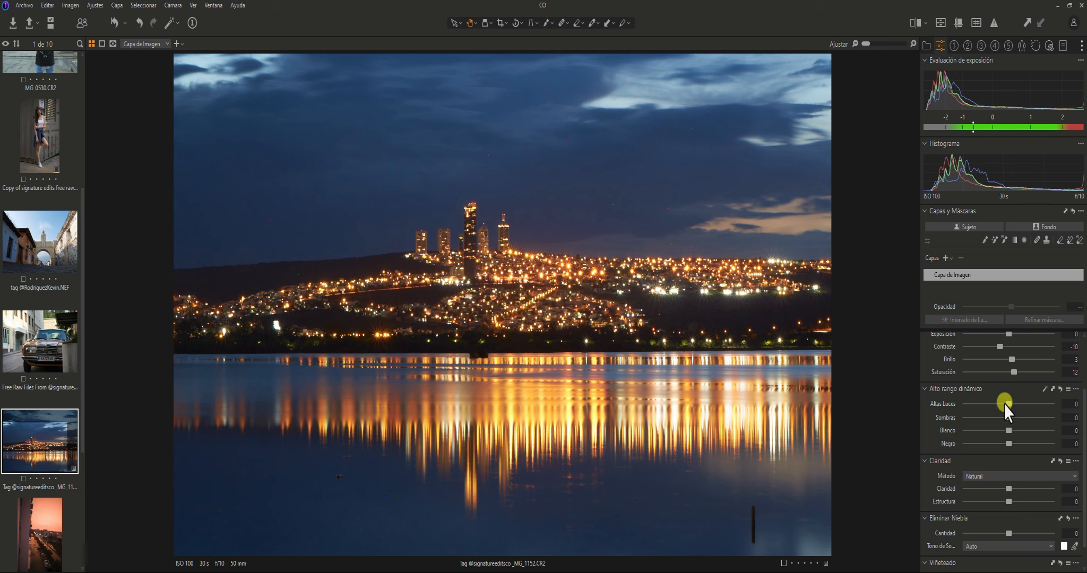
pyautogui.moveTo(1009, 406); pyautogui.dragTo(968, 430)
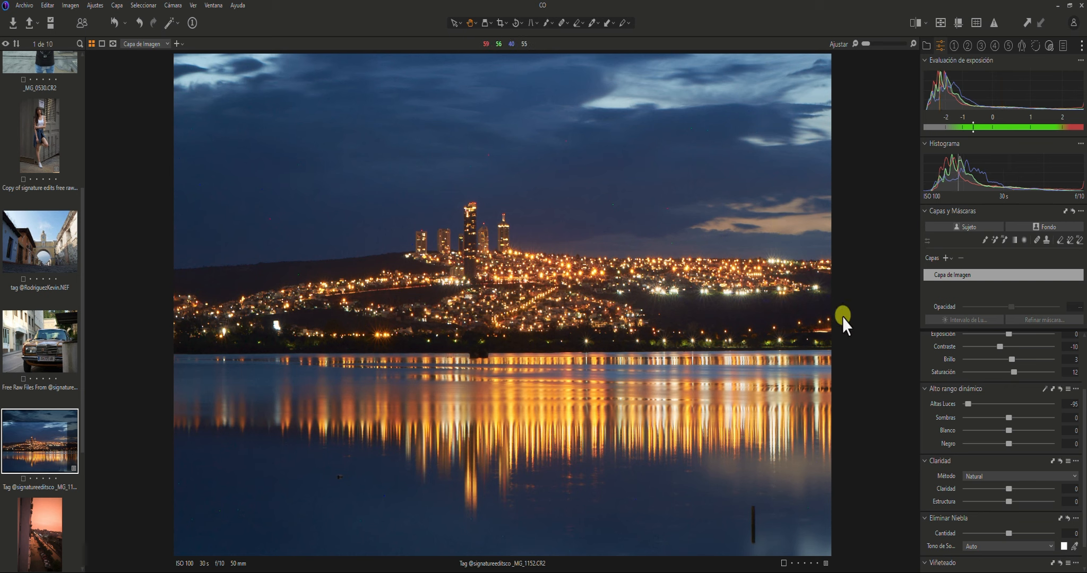
pyautogui.moveTo(970, 405); pyautogui.dragTo(1004, 443)
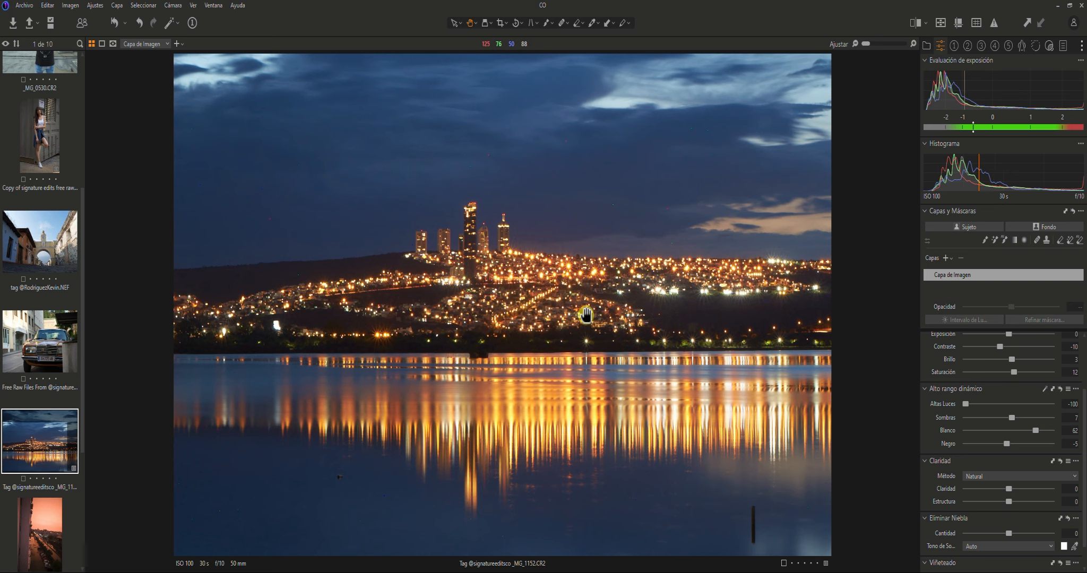
# Step: Compare the before and after versions of the cropped photo to judge the exposure and dynamic range edits
pyautogui.press('y')
pyautogui.press('y')
pyautogui.press('y')
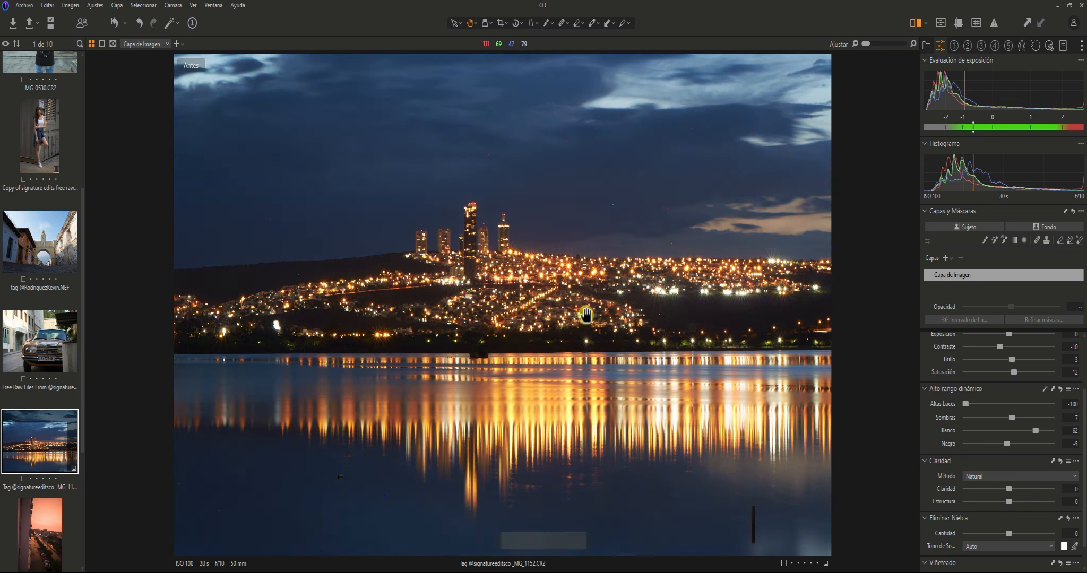
pyautogui.press('y')
pyautogui.press('y')
pyautogui.press('y')
pyautogui.press('y')
pyautogui.press('y')
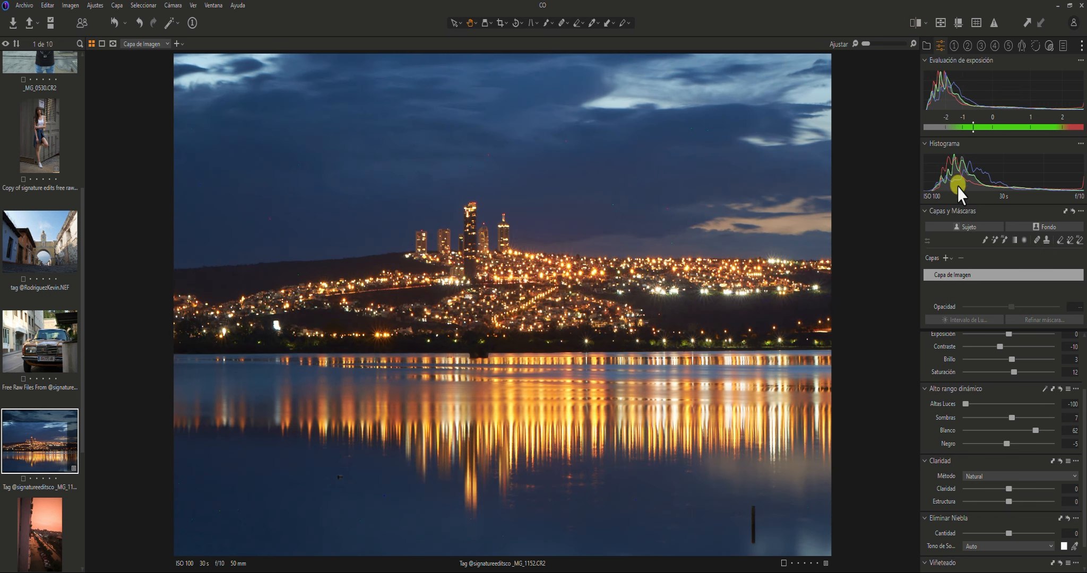
pyautogui.press('y')
pyautogui.press('y')
# Step: Set the dehaze amount to 5, compare before and after, and set the vignette amount to -1.34
pyautogui.scroll(-1, 992, 499)
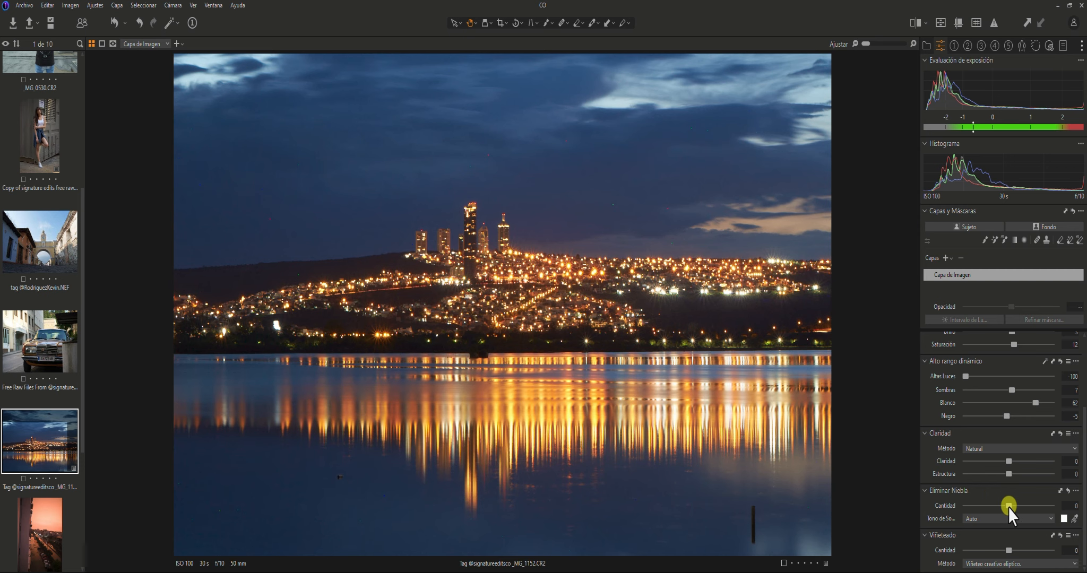
pyautogui.moveTo(1009, 506)
pyautogui.mouseDown()
pyautogui.moveTo(995, 507)
pyautogui.moveTo(1038, 511)
pyautogui.moveTo(984, 520)
pyautogui.moveTo(1011, 512)
pyautogui.mouseUp()
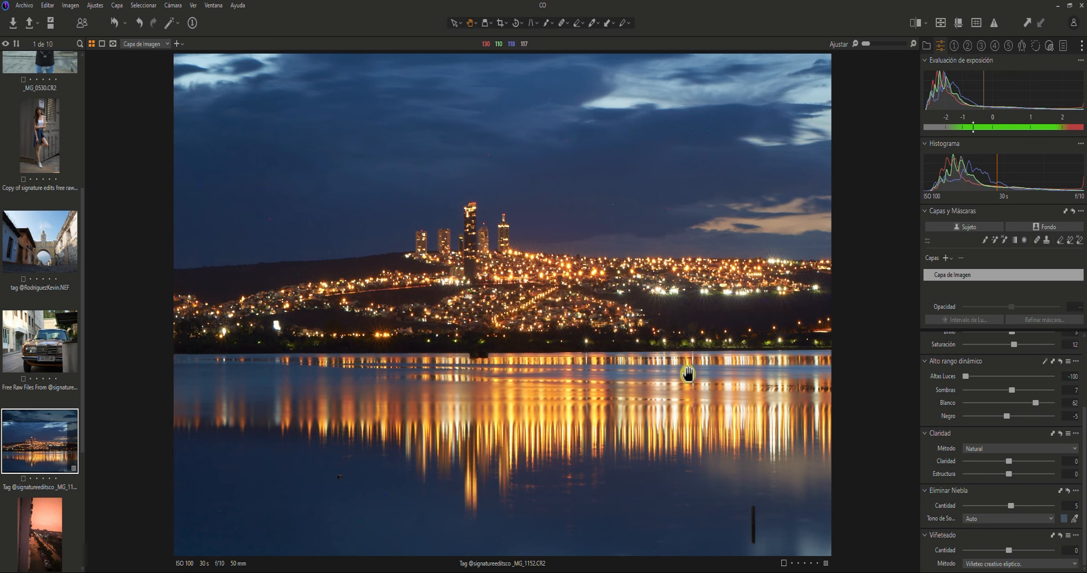
pyautogui.press('y')
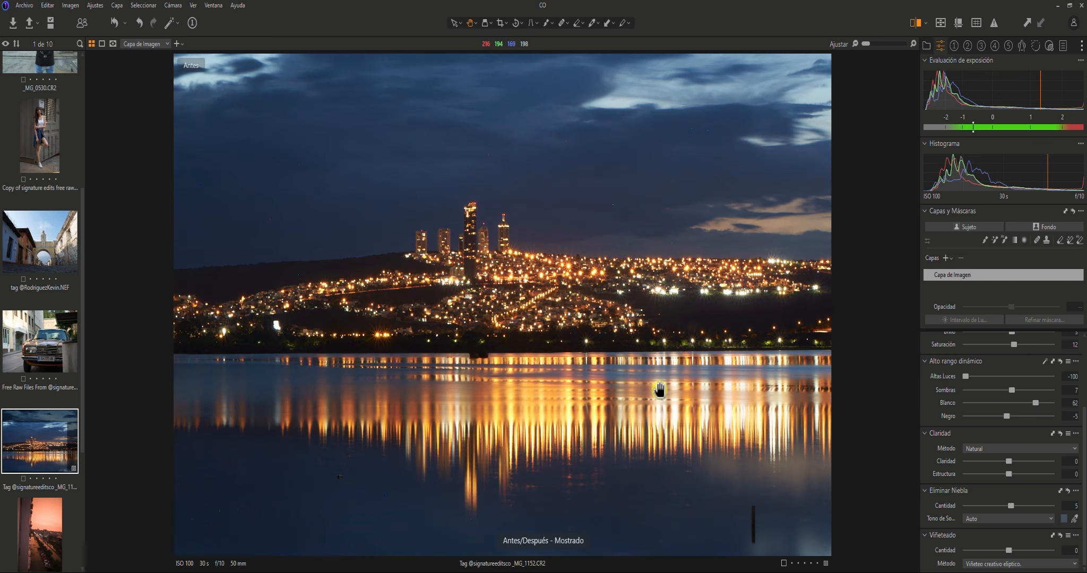
pyautogui.press('y')
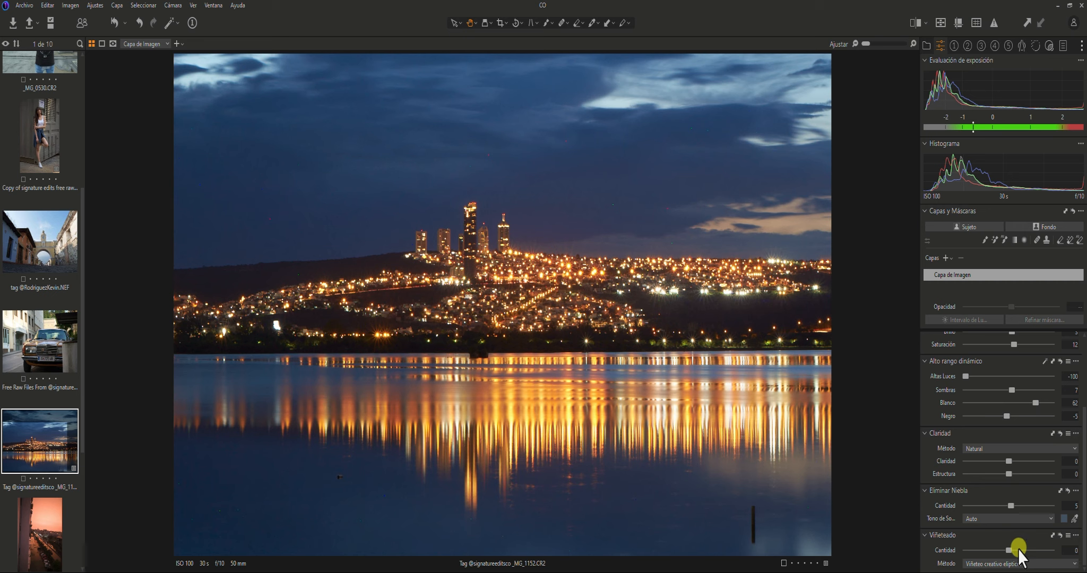
pyautogui.moveTo(1007, 549); pyautogui.dragTo(994, 555)
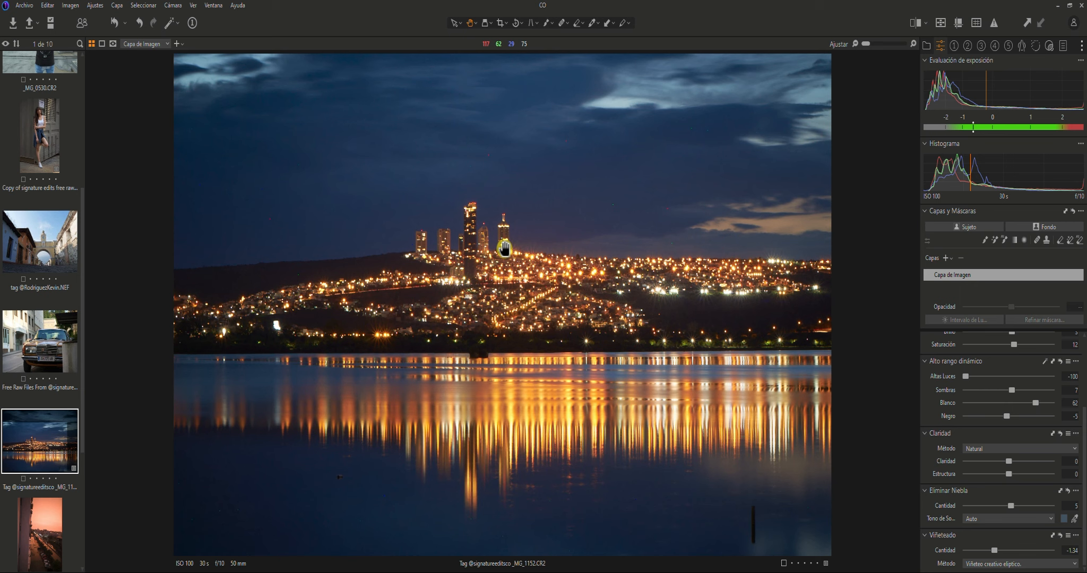
# Step: Set the RGB levels black point to 5, then reset the levels and undo that reset to compare
pyautogui.click(956, 47)
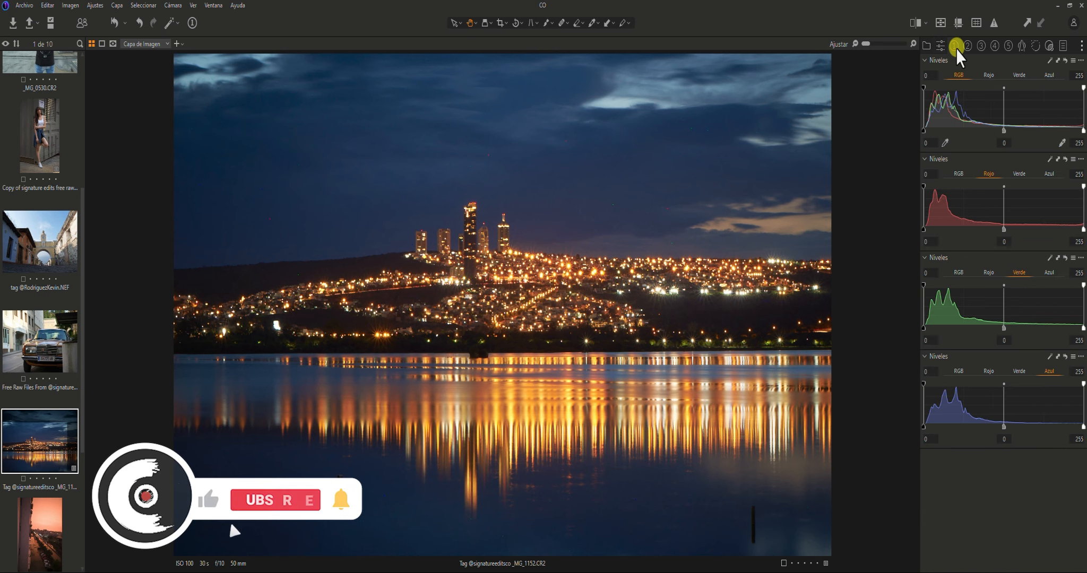
pyautogui.click(1051, 61)
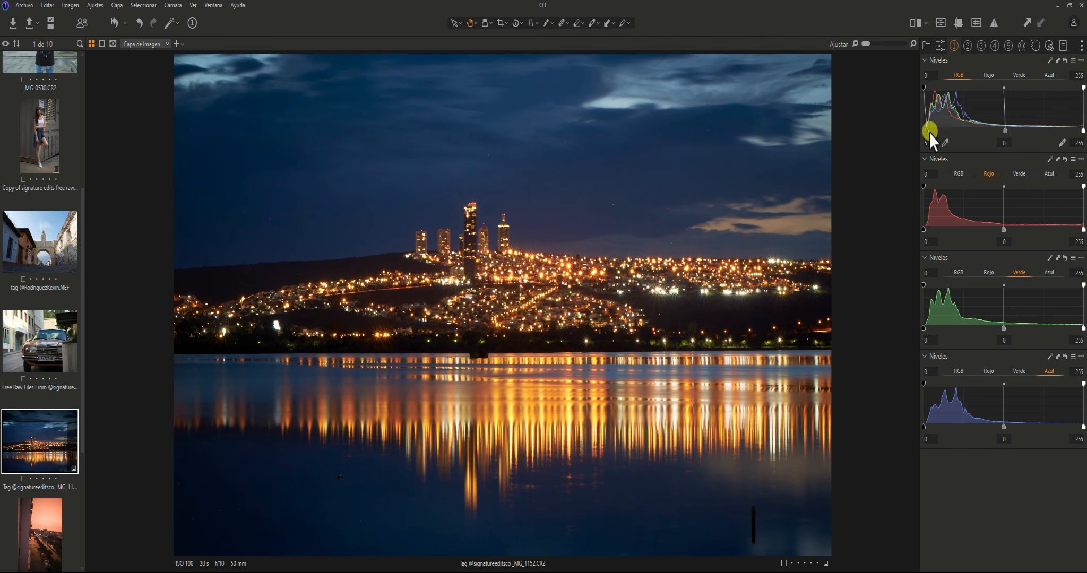
pyautogui.click(1065, 61)
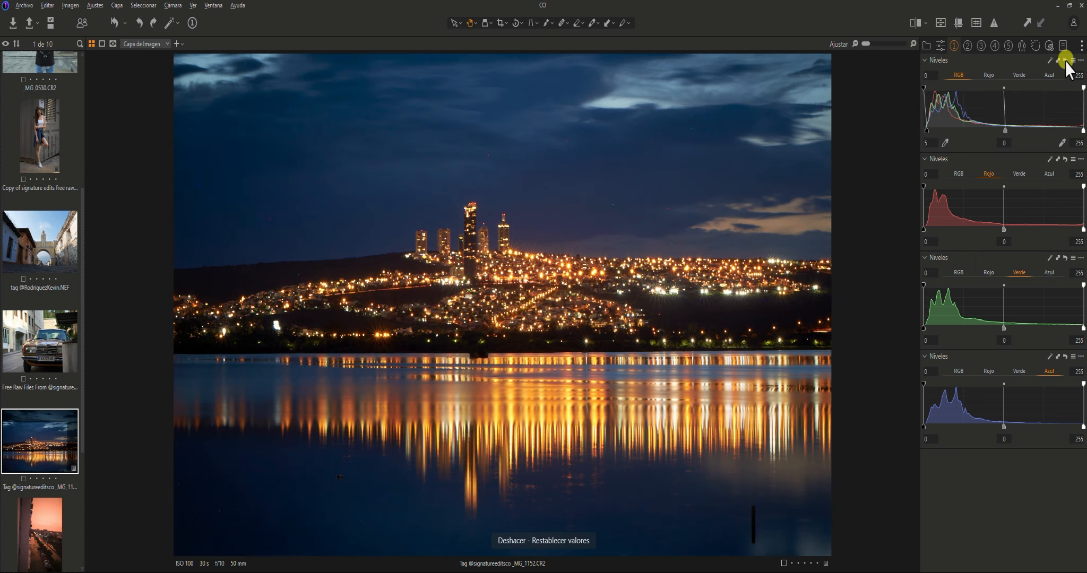
pyautogui.hotkey('ctrl', 'z')
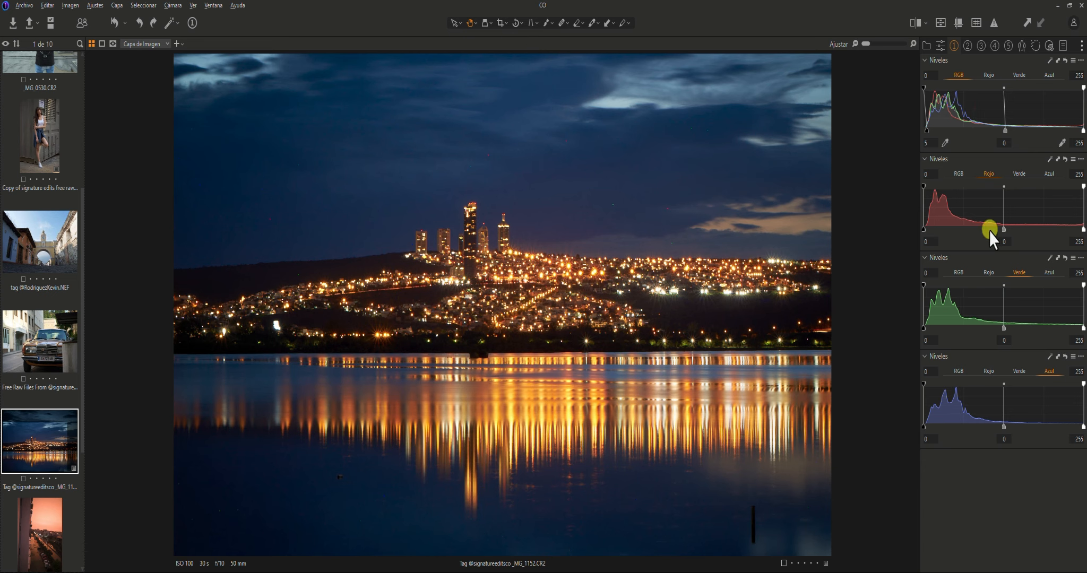
# Step: Apply the Contrast RGB preset to the photo's RGB curve
pyautogui.click(970, 50)
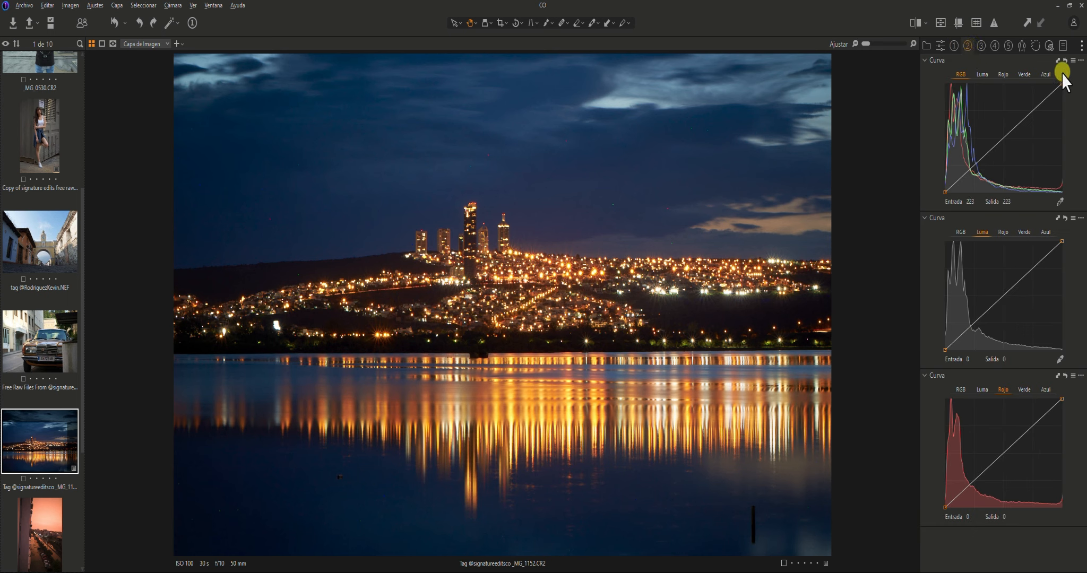
pyautogui.click(1073, 60)
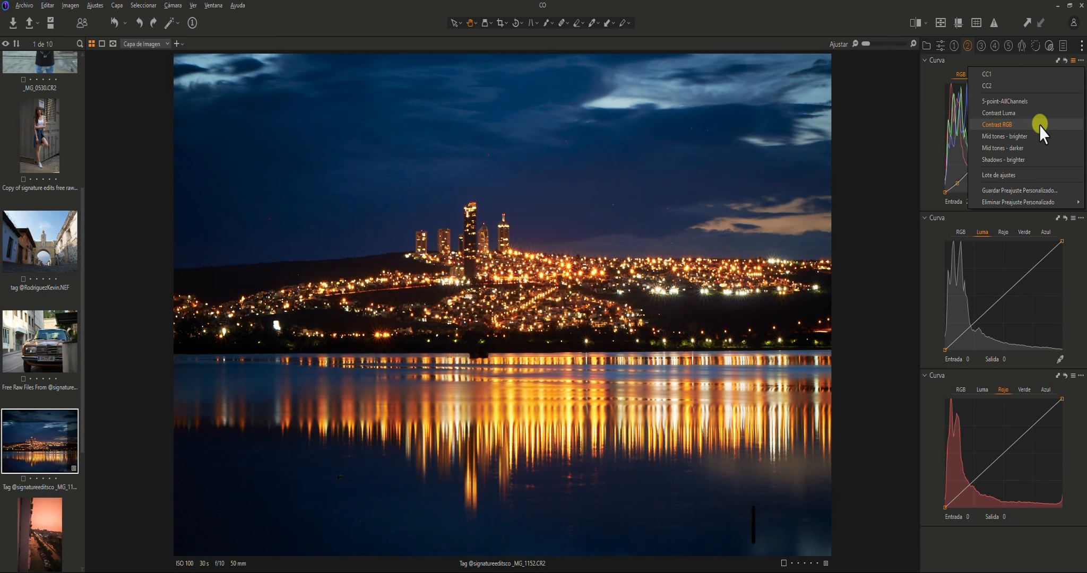
pyautogui.click(1039, 126)
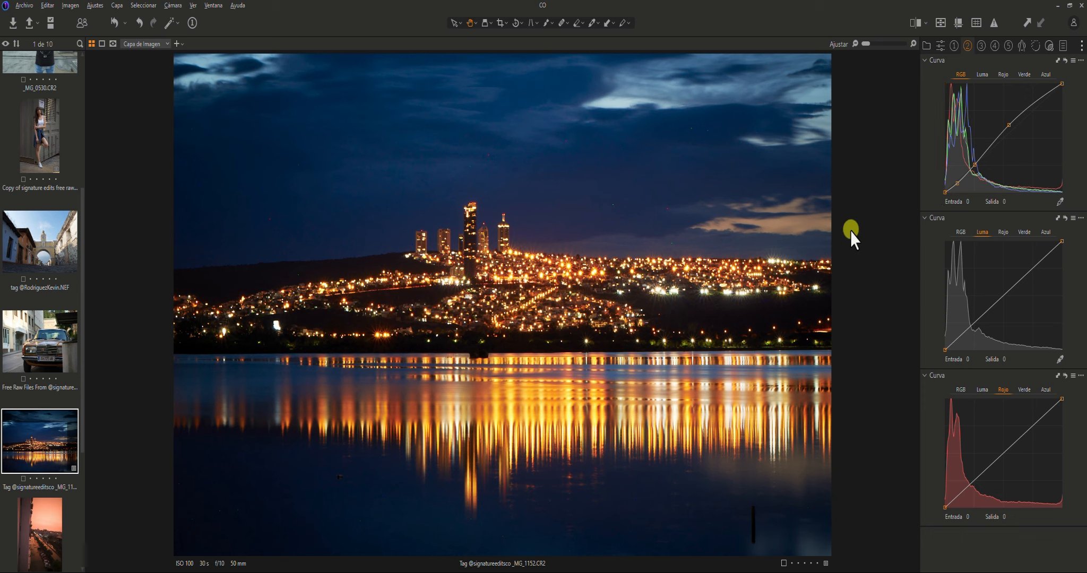
# Step: Compare before and after versions of the curve edit, and slightly raise the black end point of the RGB curve
pyautogui.press('y')
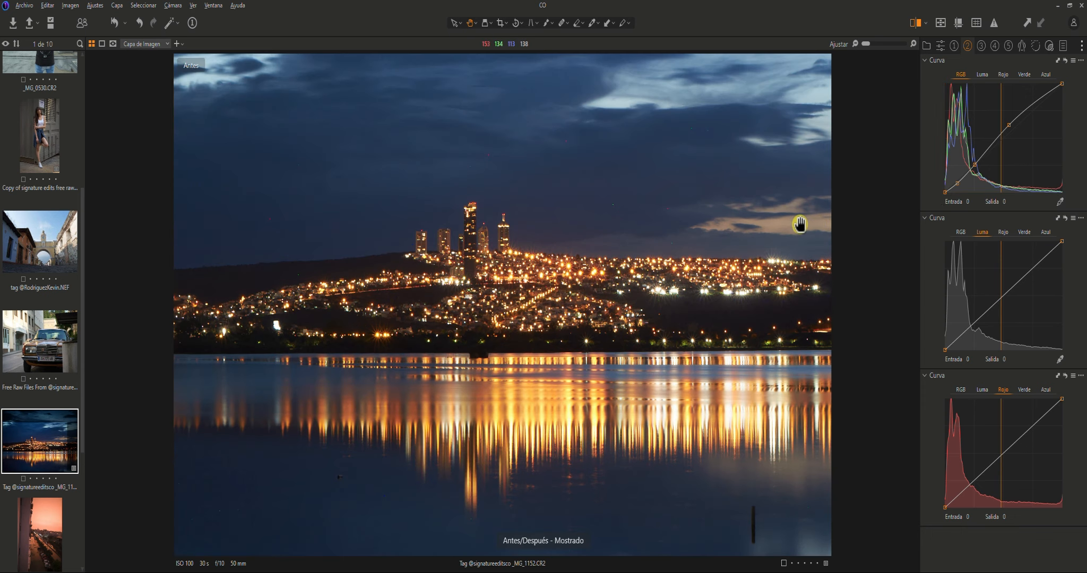
pyautogui.press('y')
pyautogui.press('y')
pyautogui.press('y')
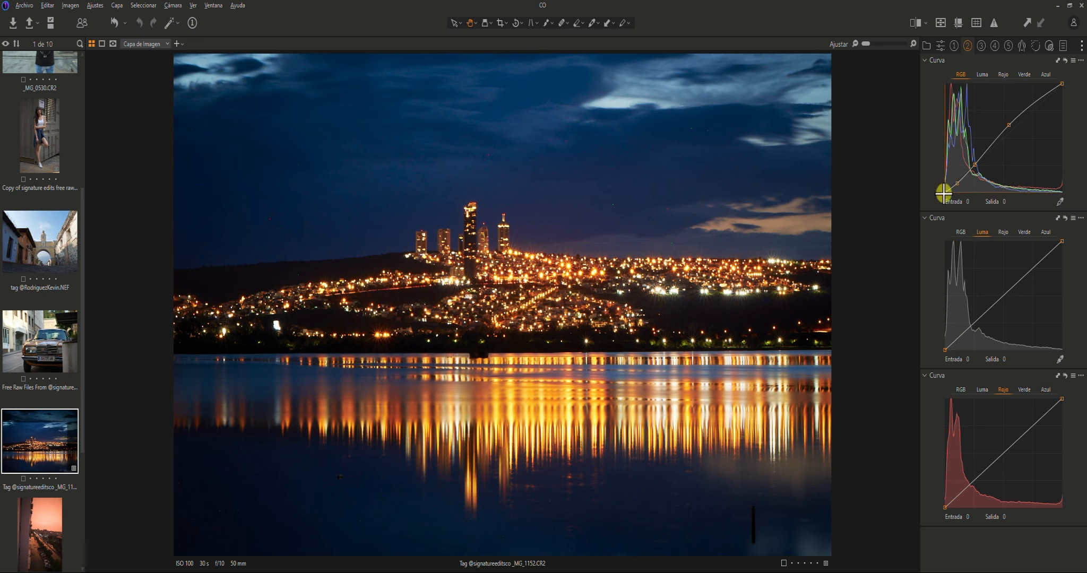
pyautogui.moveTo(943, 194); pyautogui.dragTo(944, 188)
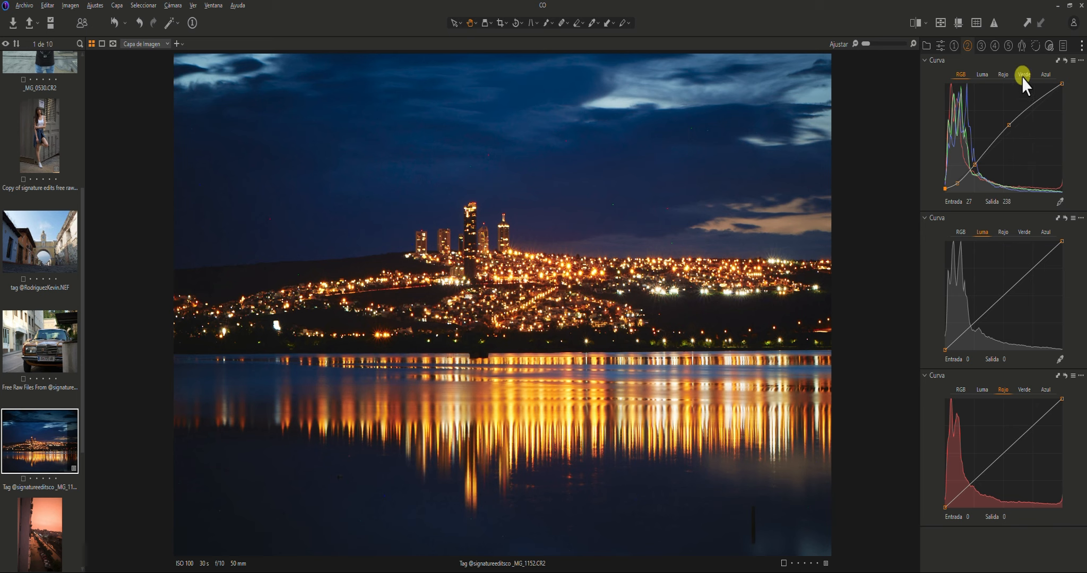
# Step: Tint the shadows slightly toward blue-purple in the color balance and adjust the saturation of that tint
pyautogui.click(984, 48)
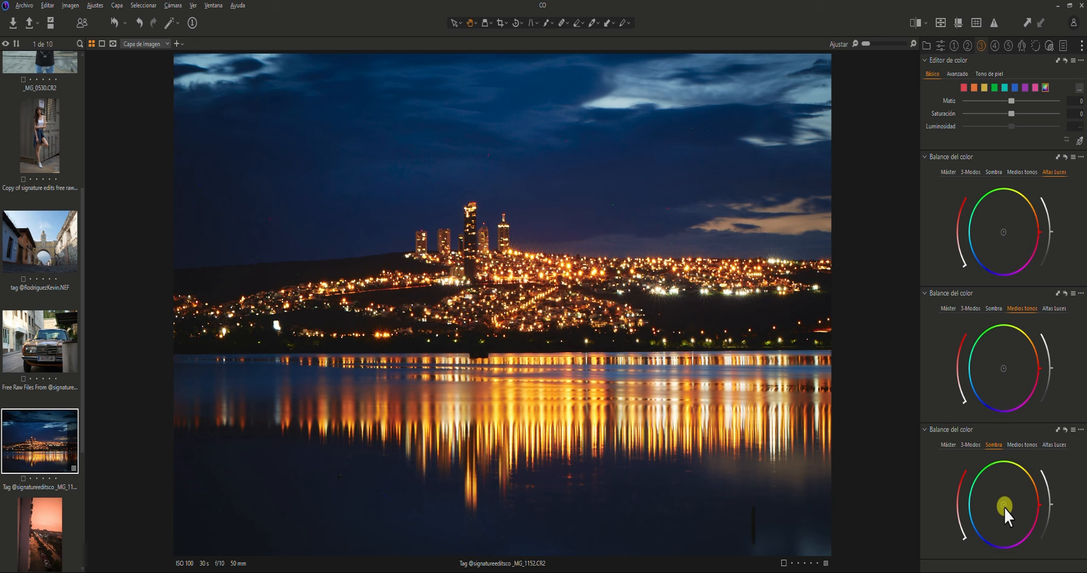
pyautogui.moveTo(1004, 508)
pyautogui.mouseDown()
pyautogui.moveTo(1005, 520)
pyautogui.moveTo(954, 531)
pyautogui.moveTo(944, 474)
pyautogui.moveTo(949, 534)
pyautogui.mouseUp()
pyautogui.moveTo(949, 534)
pyautogui.mouseDown()
pyautogui.moveTo(952, 543)
pyautogui.moveTo(953, 534)
pyautogui.mouseUp()
# Step: Shift the midtones' color balance toward cyan and fine-tune the saturation of that tint
pyautogui.moveTo(993, 353)
pyautogui.mouseDown()
pyautogui.moveTo(1004, 370)
pyautogui.moveTo(988, 368)
pyautogui.mouseUp()
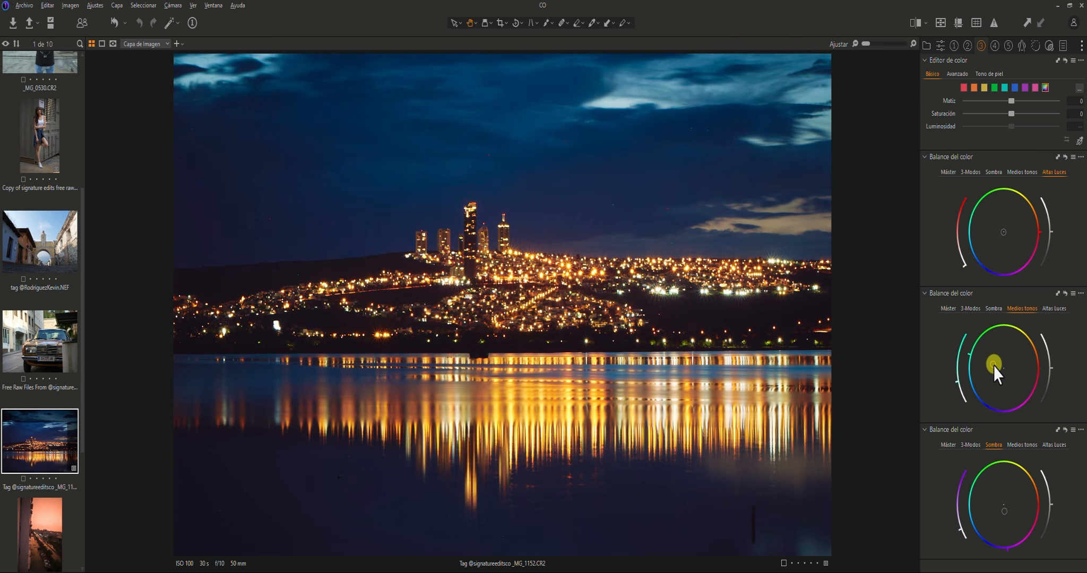
pyautogui.moveTo(996, 369); pyautogui.dragTo(994, 371)
pyautogui.moveTo(959, 381); pyautogui.dragTo(951, 389)
# Step: Tint the highlights toward orange in the color balance, checking the effect by resetting the values and restoring them
pyautogui.moveTo(1003, 232); pyautogui.dragTo(1008, 229)
pyautogui.click(1064, 159)
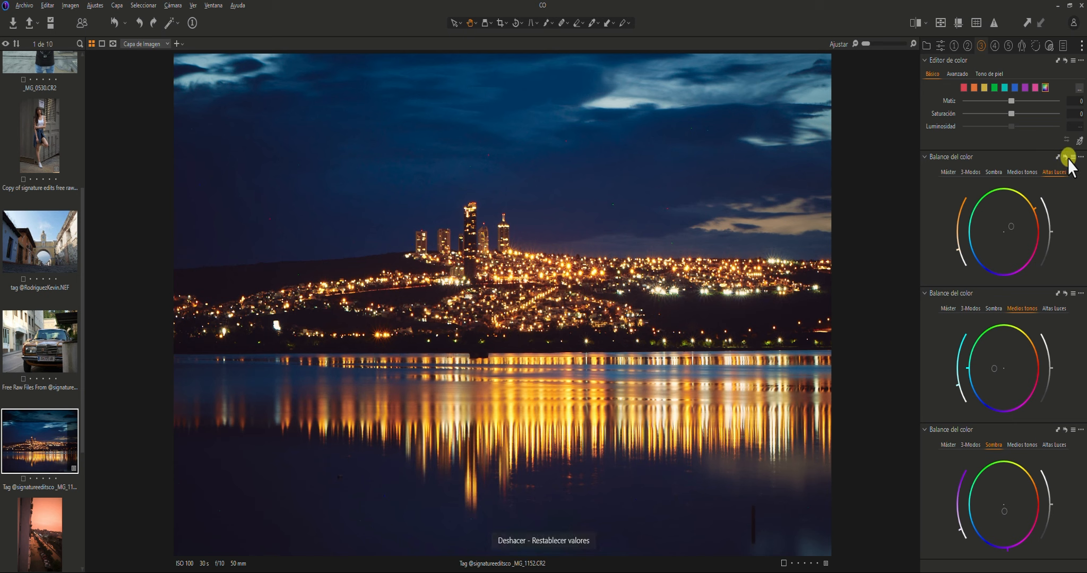
pyautogui.click(1066, 159)
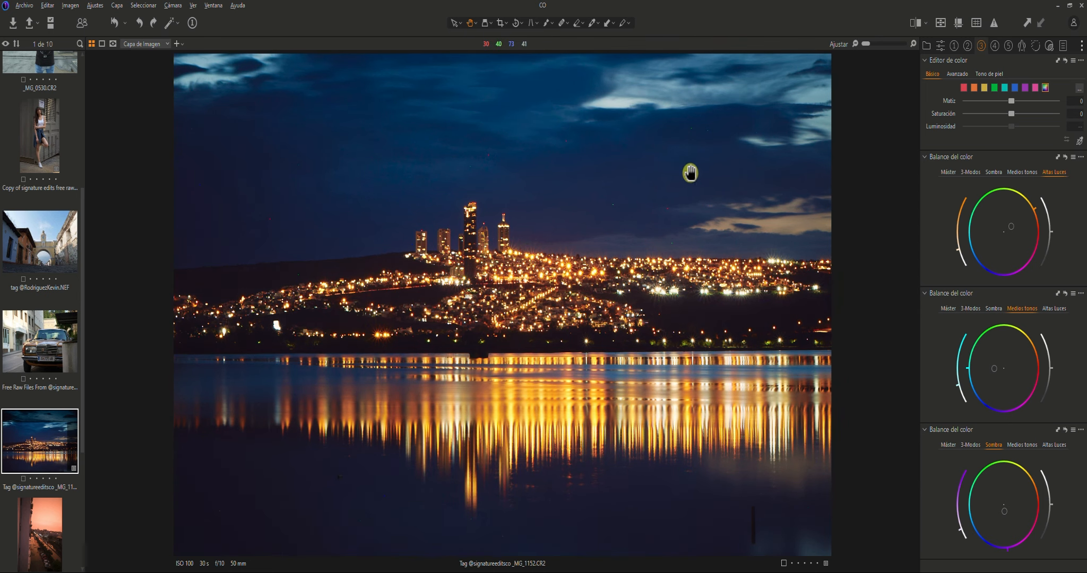
# Step: Compare the before and after versions of the photo to judge the color balance edits
pyautogui.press('y')
pyautogui.press('y')
pyautogui.press('y')
pyautogui.press('y')
# Step: Enable diffraction correction with the Generic lens profile, and try out the distortion and falloff corrections
pyautogui.click(1024, 46)
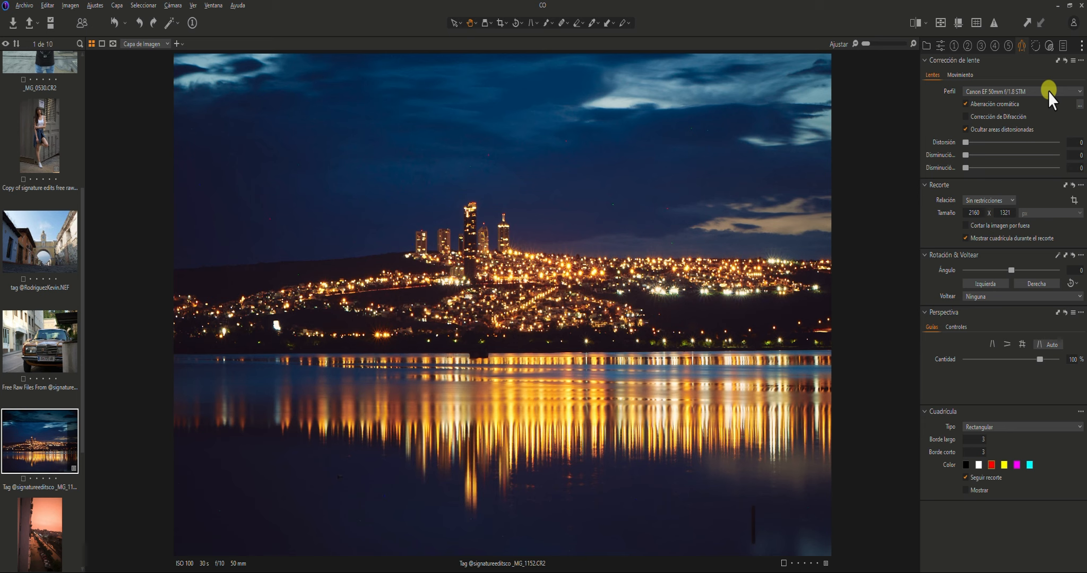
pyautogui.click(965, 117)
pyautogui.click(1076, 90)
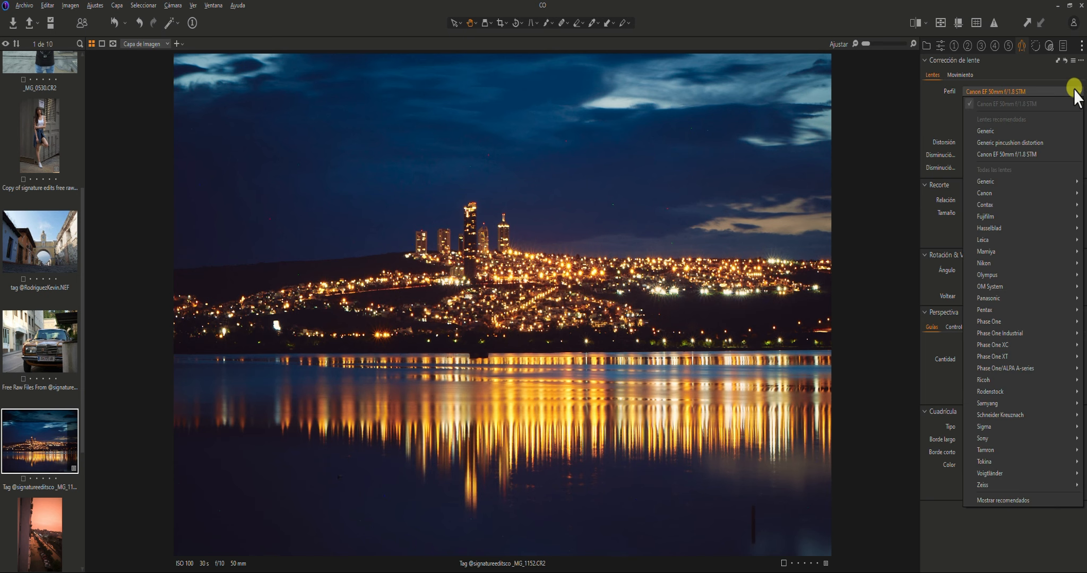
pyautogui.click(1034, 131)
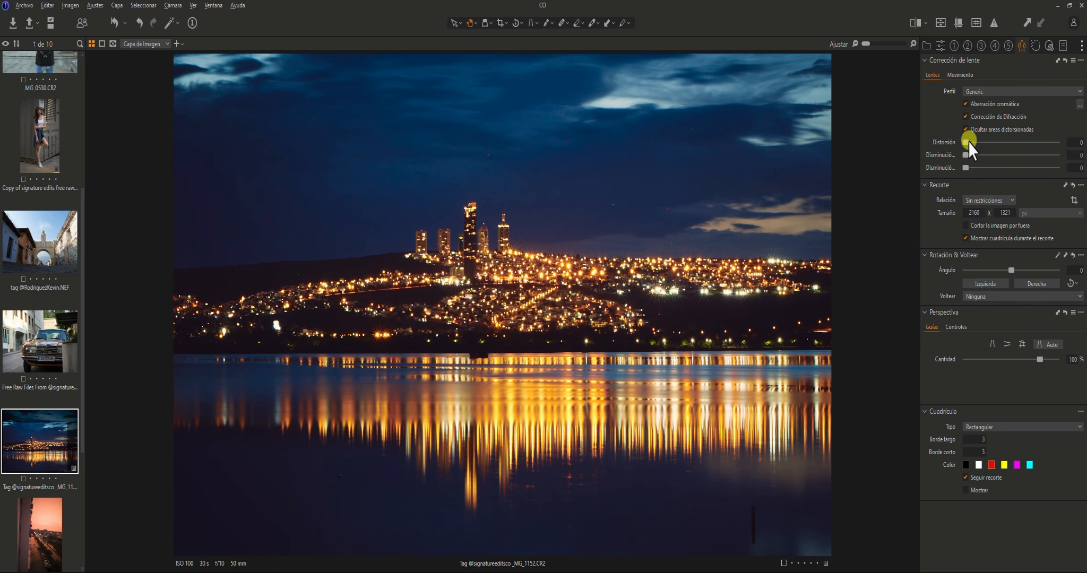
pyautogui.moveTo(968, 142); pyautogui.dragTo(1015, 146)
pyautogui.moveTo(954, 167)
pyautogui.mouseDown()
pyautogui.moveTo(1048, 171)
pyautogui.moveTo(959, 170)
pyautogui.moveTo(970, 161)
pyautogui.mouseUp()
# Step: Set the sharpening amount to 200 and its radius to 1
pyautogui.click(1037, 47)
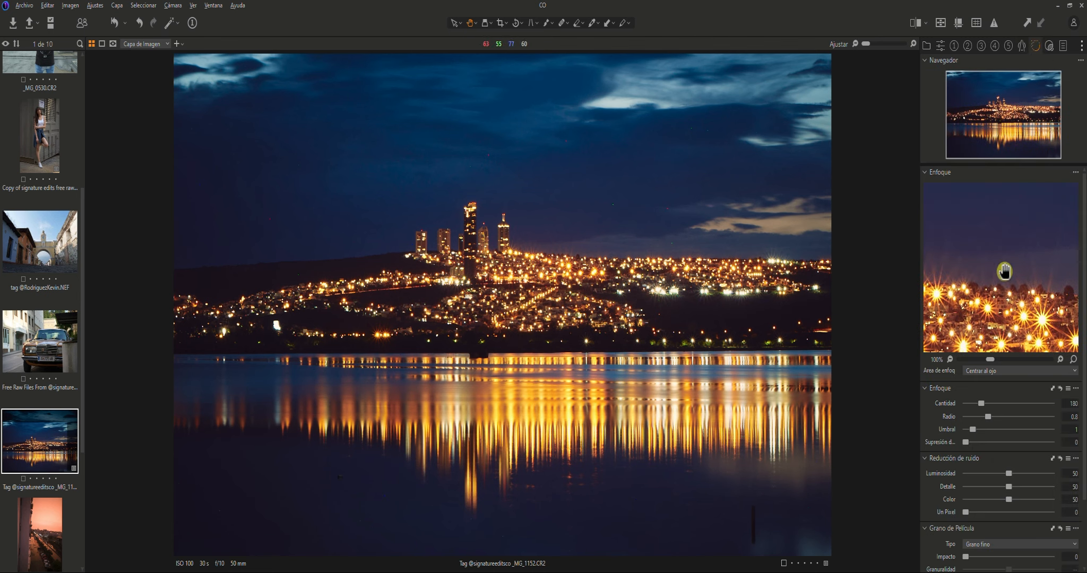
pyautogui.click(1074, 403)
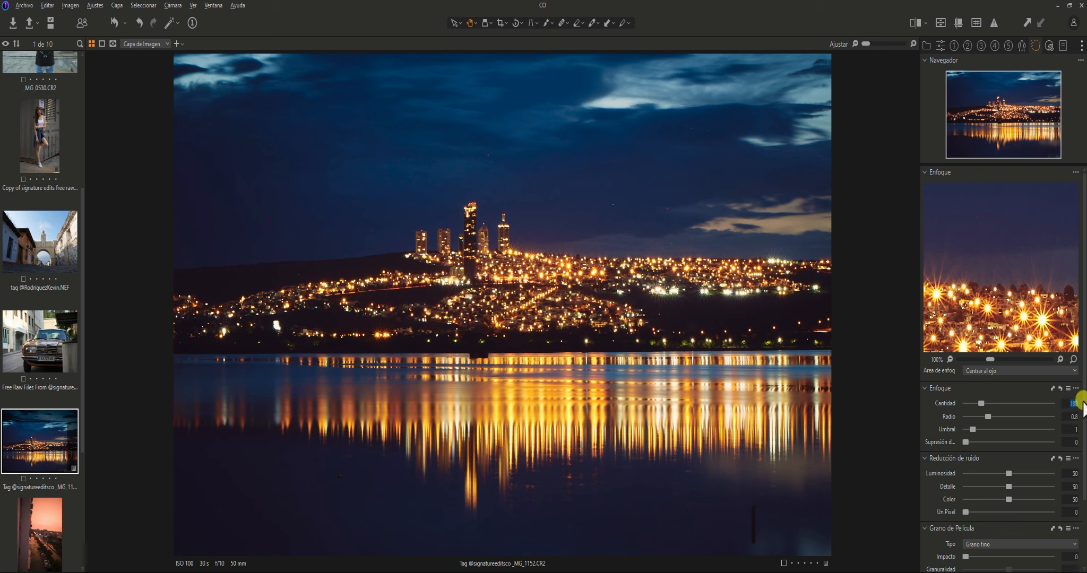
pyautogui.write('200')
pyautogui.write('1')
# Step: Set noise reduction to luminance 75, detail 60 and color 60, and compare the before and after versions
pyautogui.click(1068, 474)
pyautogui.write('75')
pyautogui.click(1070, 487)
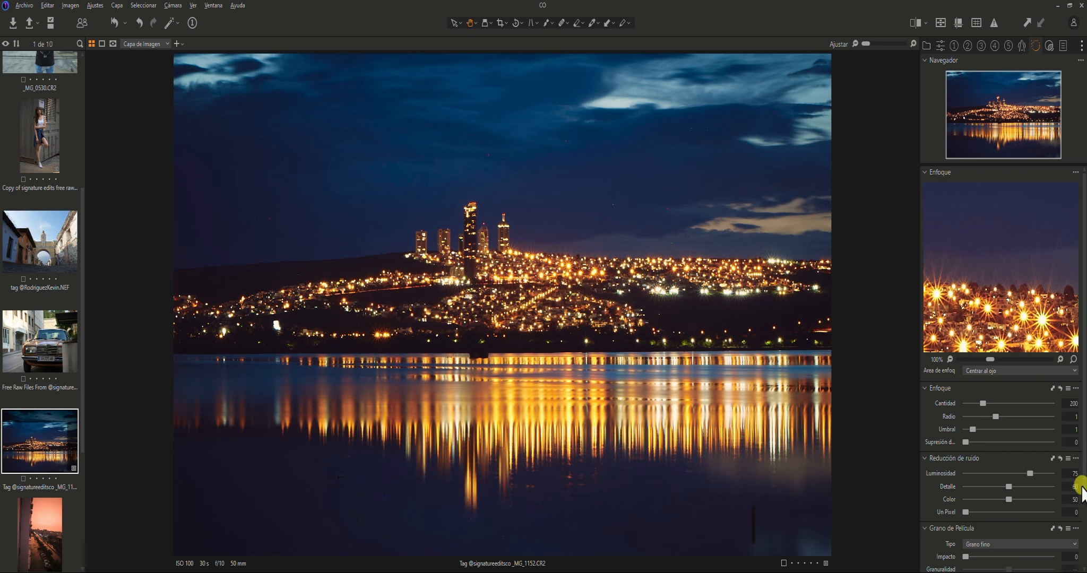
pyautogui.write('60')
pyautogui.click(1078, 500)
pyautogui.write('6900')
pyautogui.press('Return')
pyautogui.press('y')
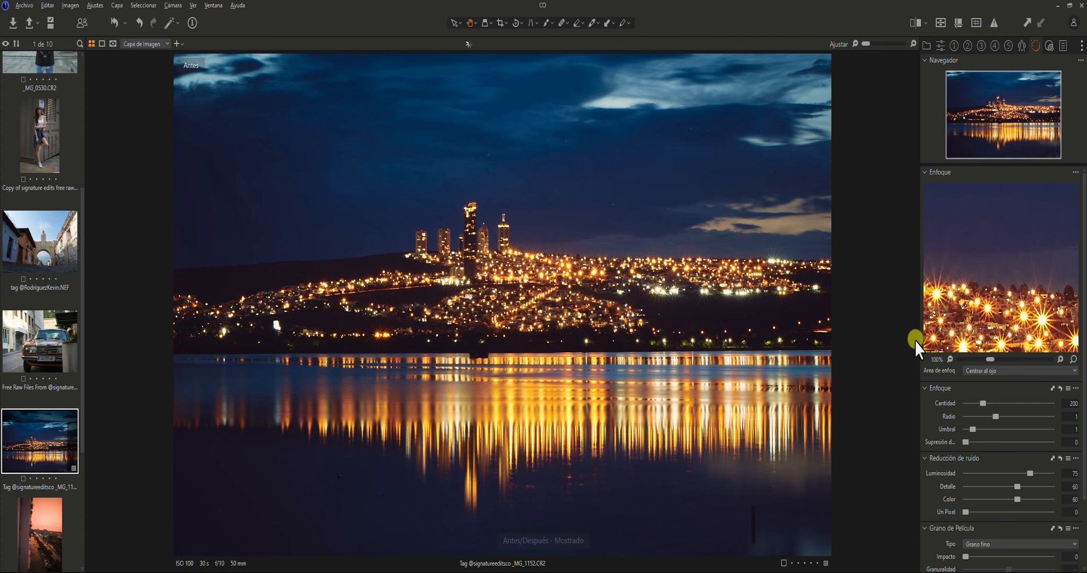
pyautogui.press('y')
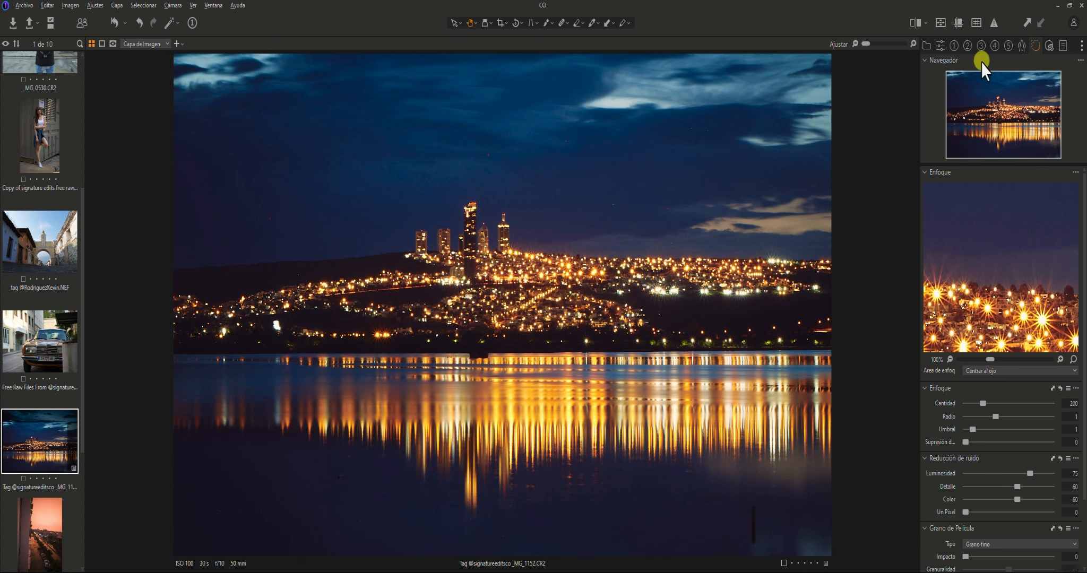
# Step: Move the image layer's adjustments to a new layer and name it 2-URBANO-CC
pyautogui.click(939, 52)
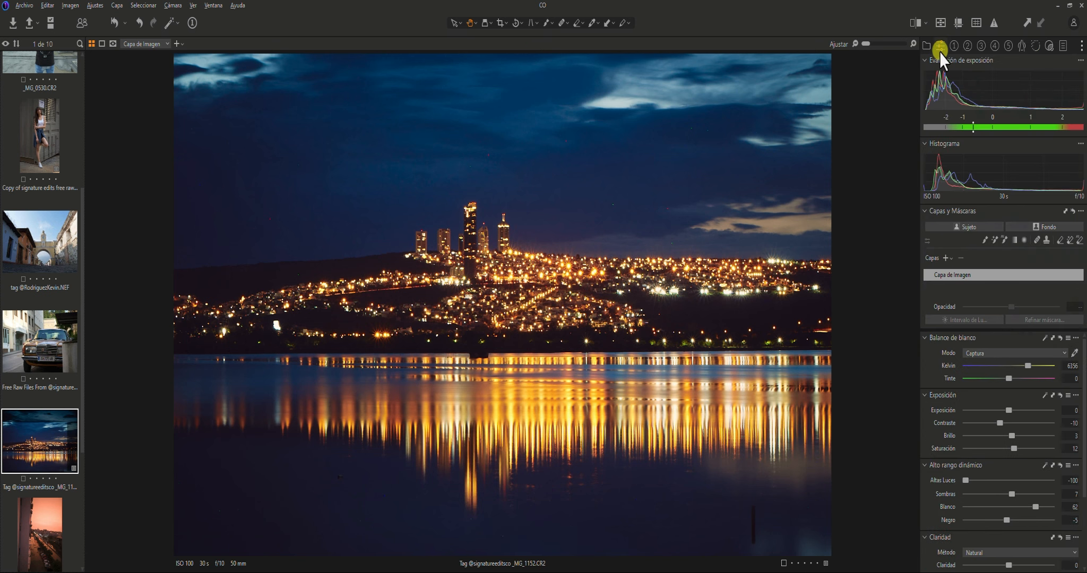
pyautogui.rightClick(955, 275)
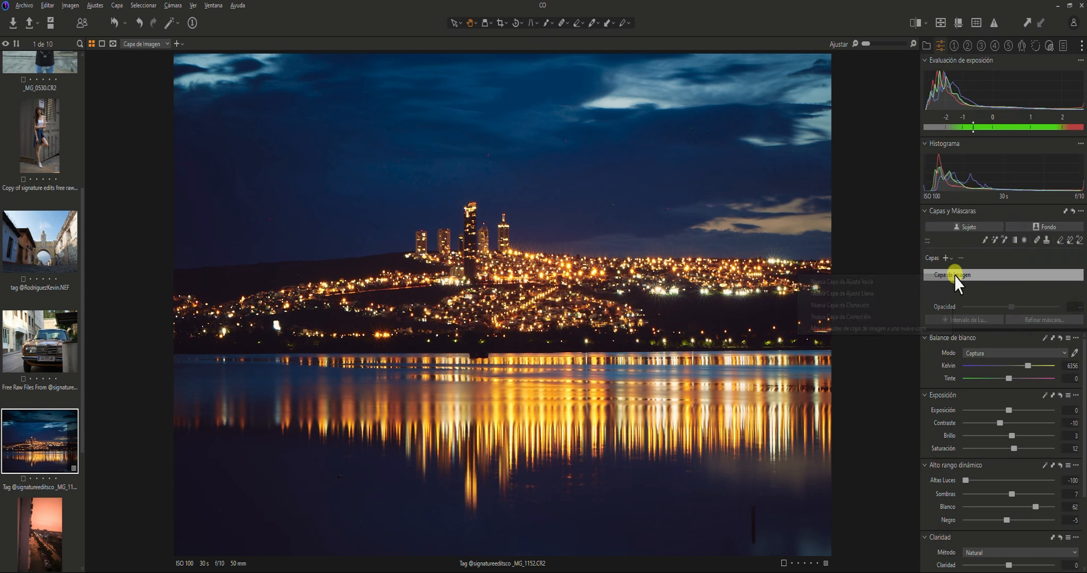
pyautogui.click(881, 329)
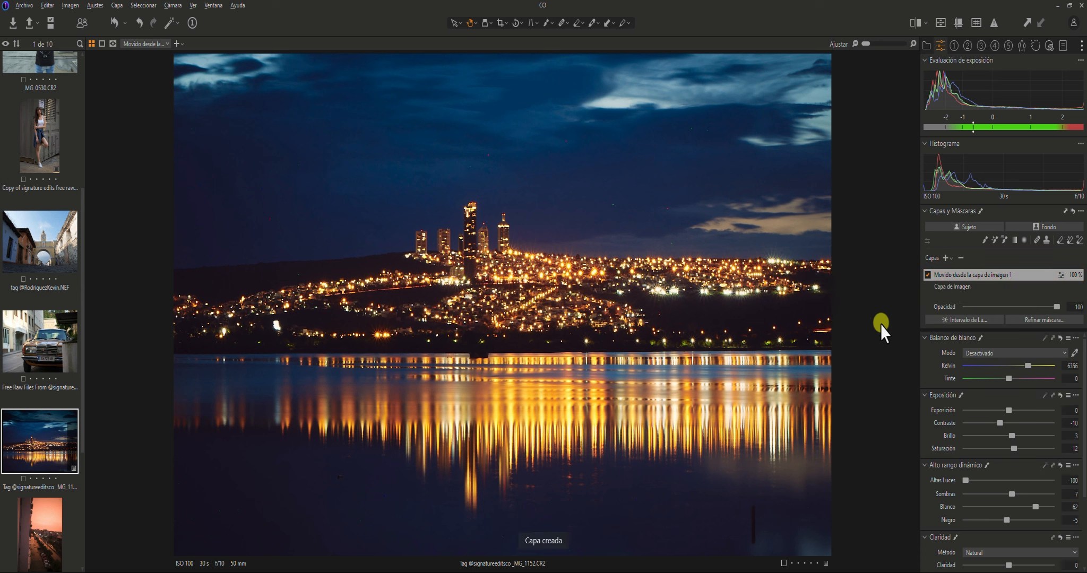
pyautogui.doubleClick(963, 276)
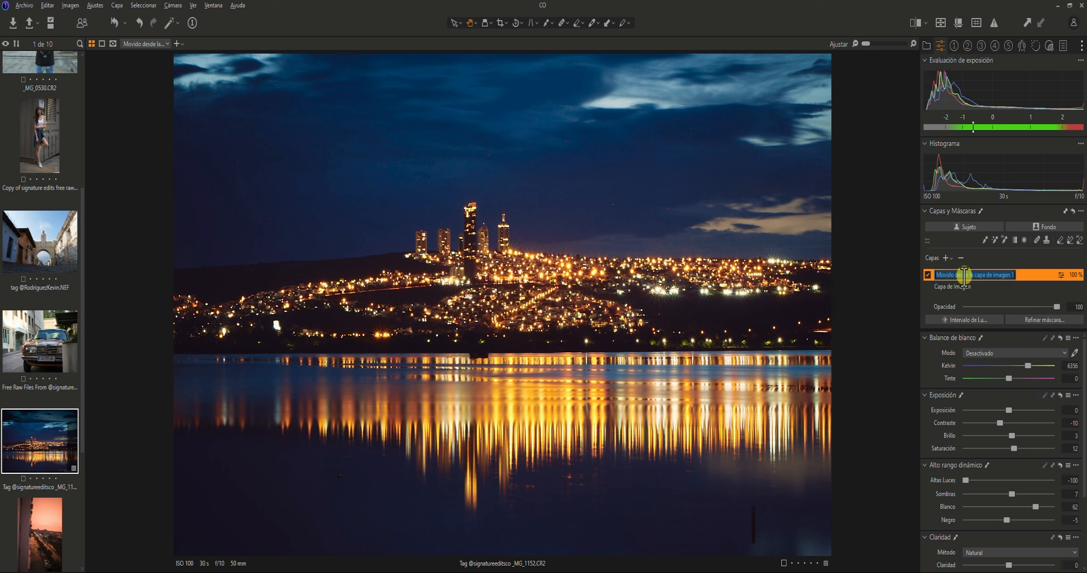
pyautogui.write('URBANO-CC')
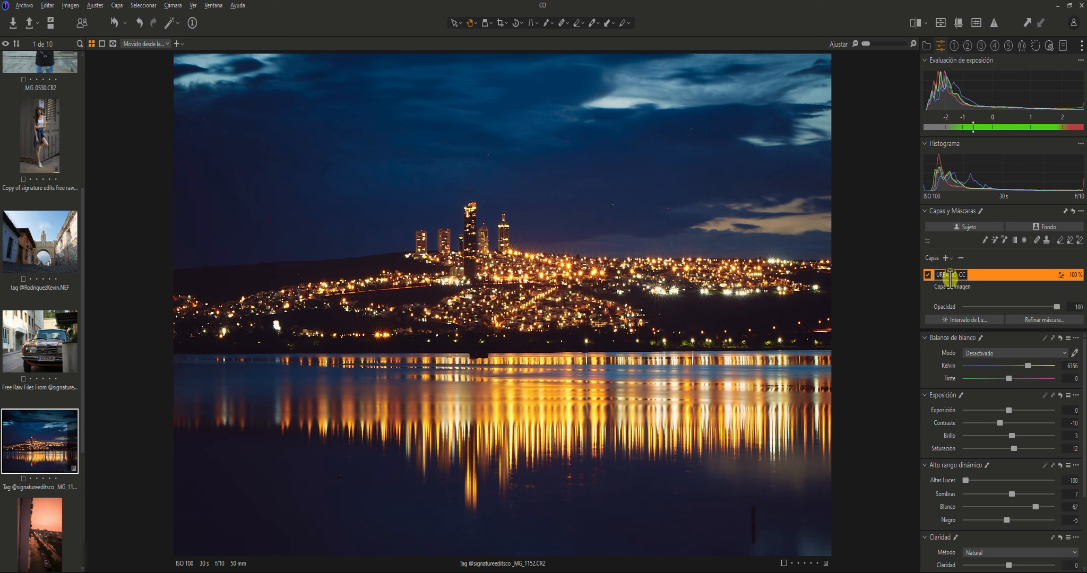
pyautogui.write('2-')
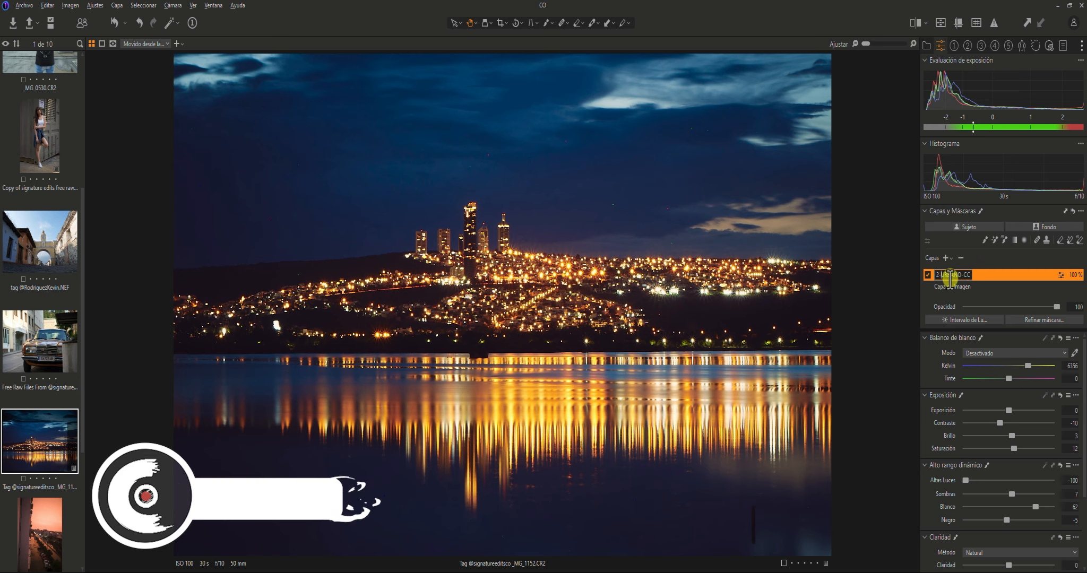
pyautogui.press('Return')
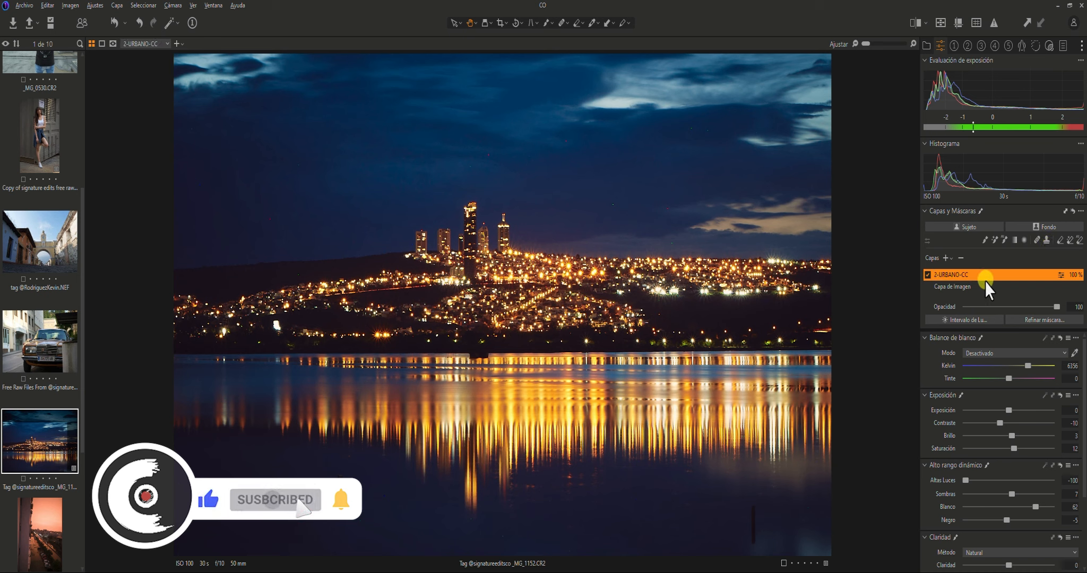
pyautogui.rightClick(985, 282)
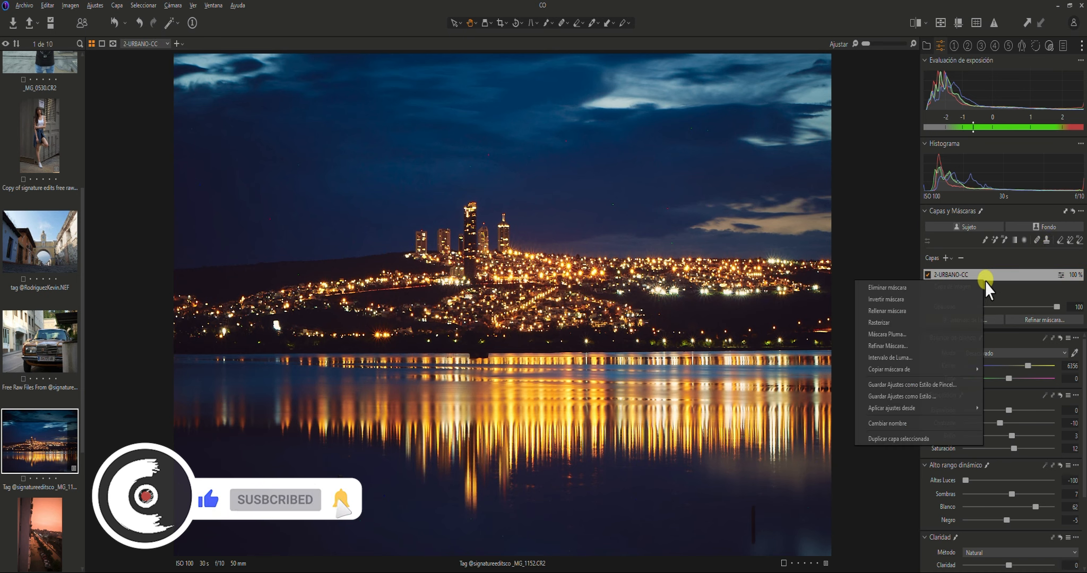
pyautogui.click(902, 397)
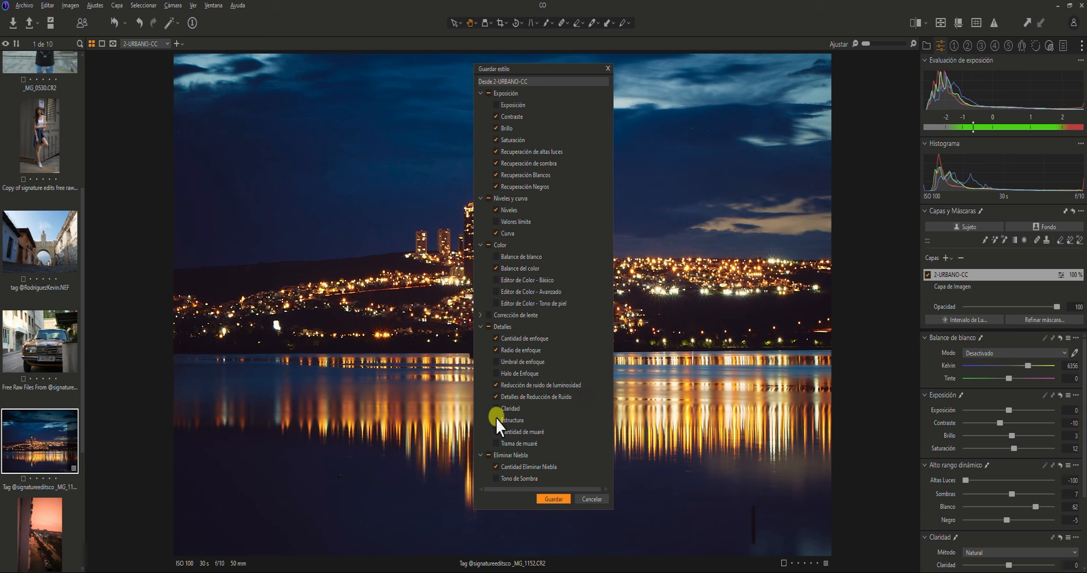
pyautogui.click(589, 500)
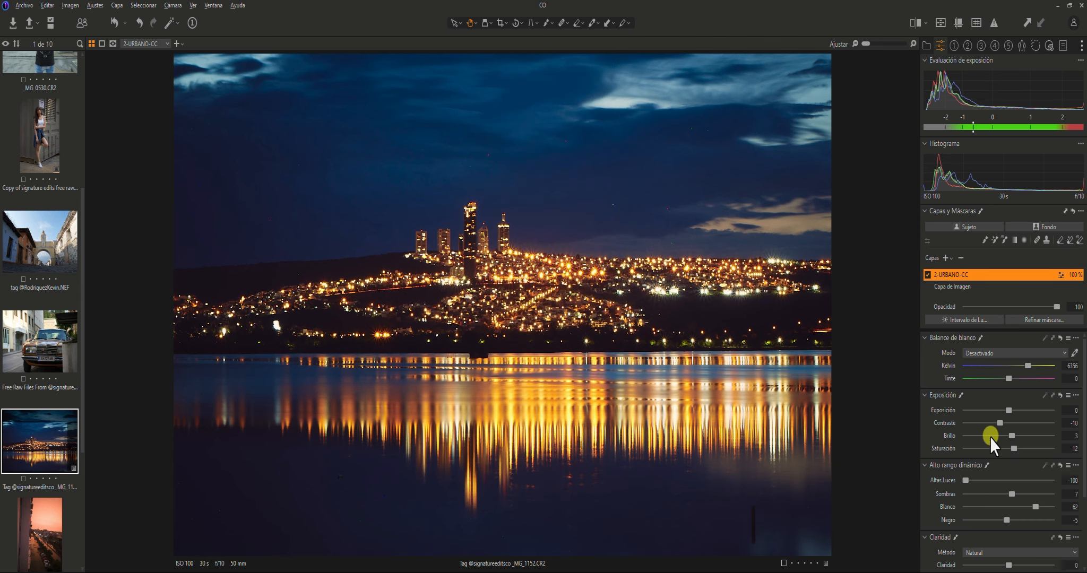
# Step: Set the 2-URBANO-CC layer's clarity to 25 and structure to 15 with the Natural method
pyautogui.scroll(-4, 990, 437)
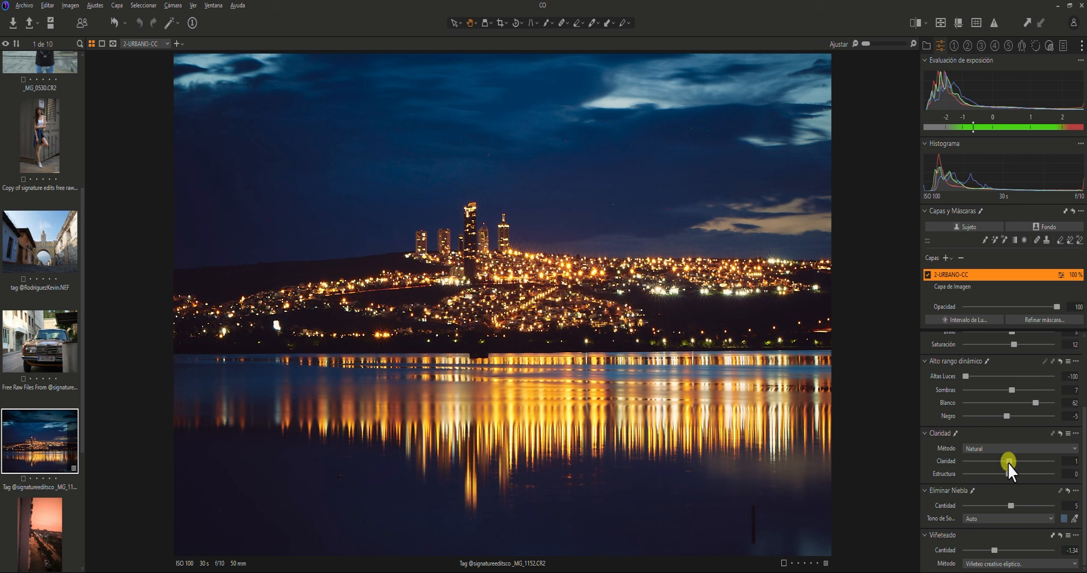
pyautogui.moveTo(1008, 464); pyautogui.dragTo(1018, 462)
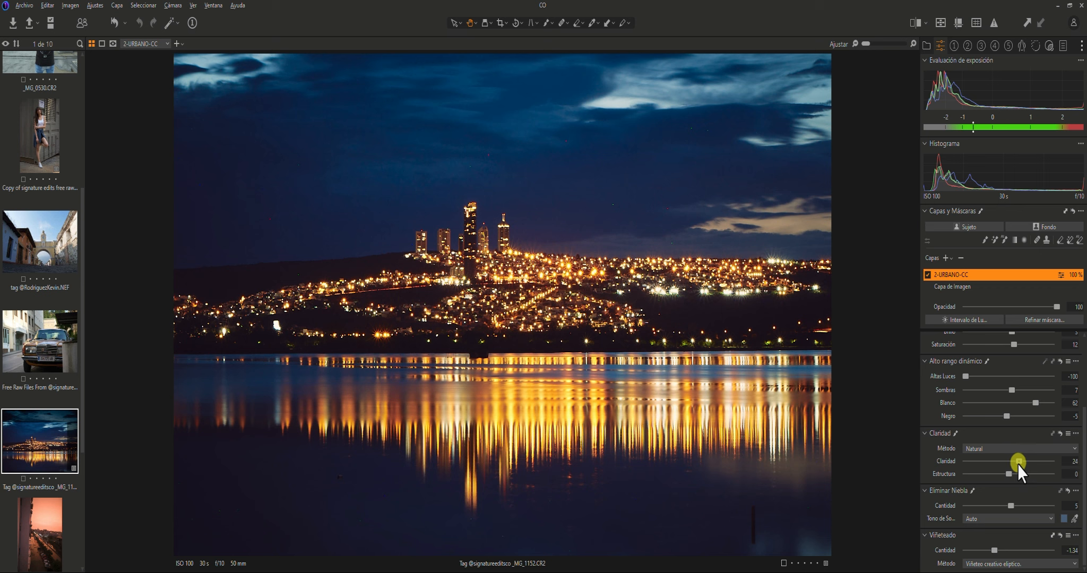
pyautogui.moveTo(1017, 464); pyautogui.dragTo(1017, 474)
# Step: Save the layer's adjustments, including clarity and structure, as the style 2-URBANO-CC.costyle, and delete the layer from the photo
pyautogui.rightClick(993, 275)
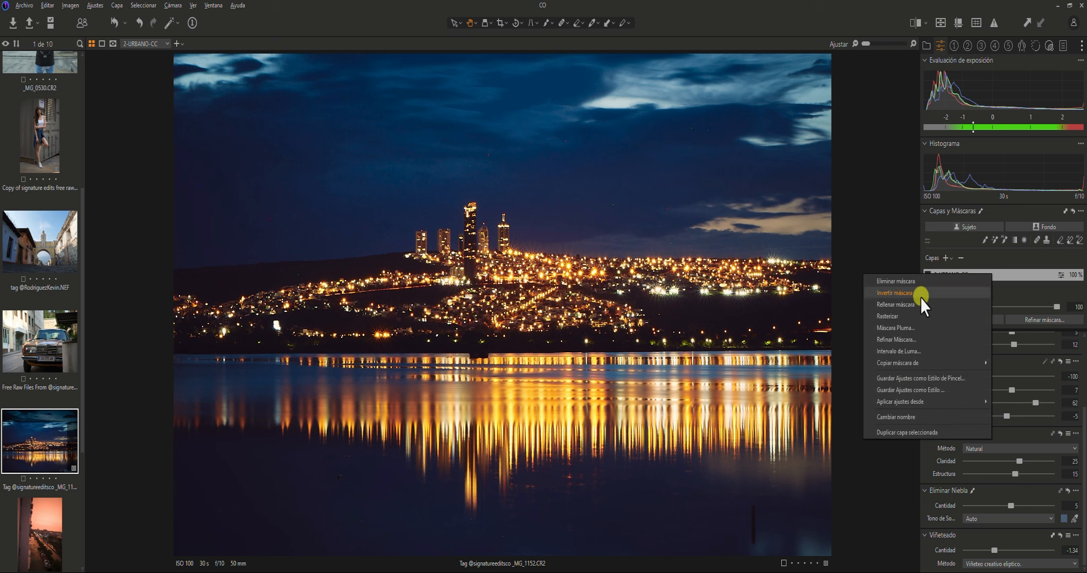
pyautogui.click(893, 392)
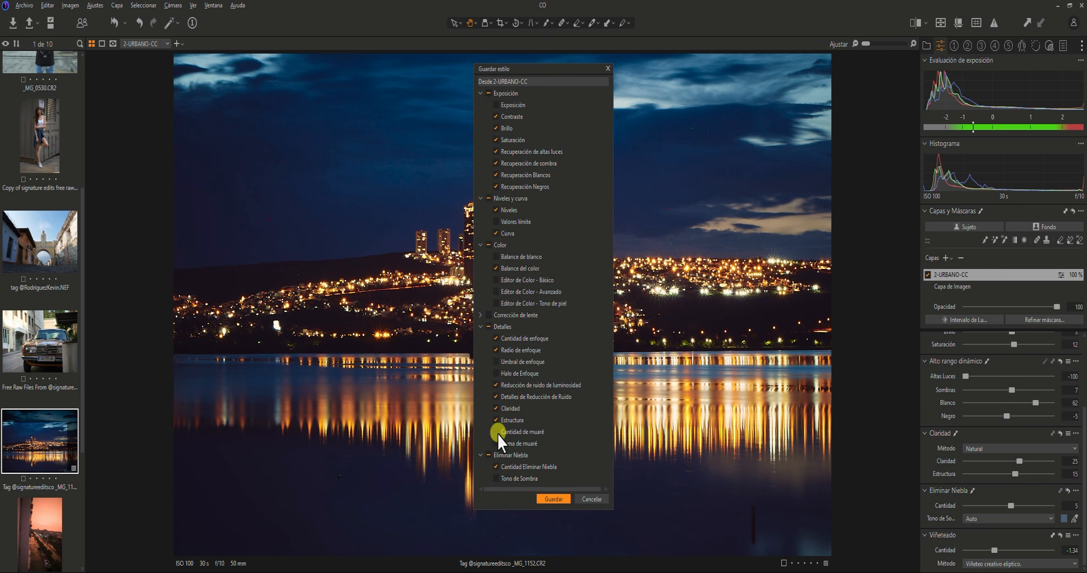
pyautogui.click(552, 499)
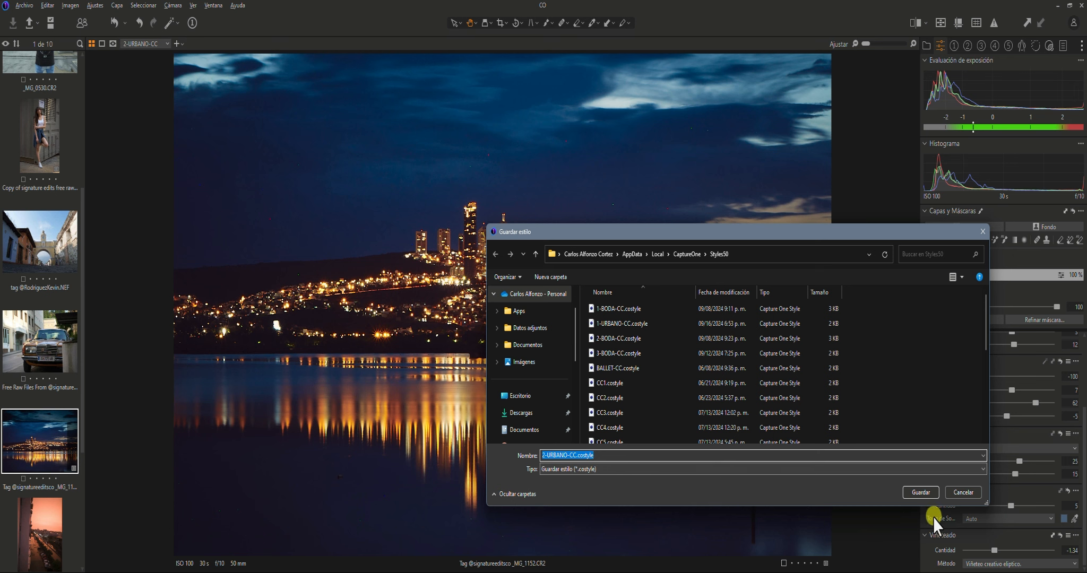
pyautogui.click(924, 493)
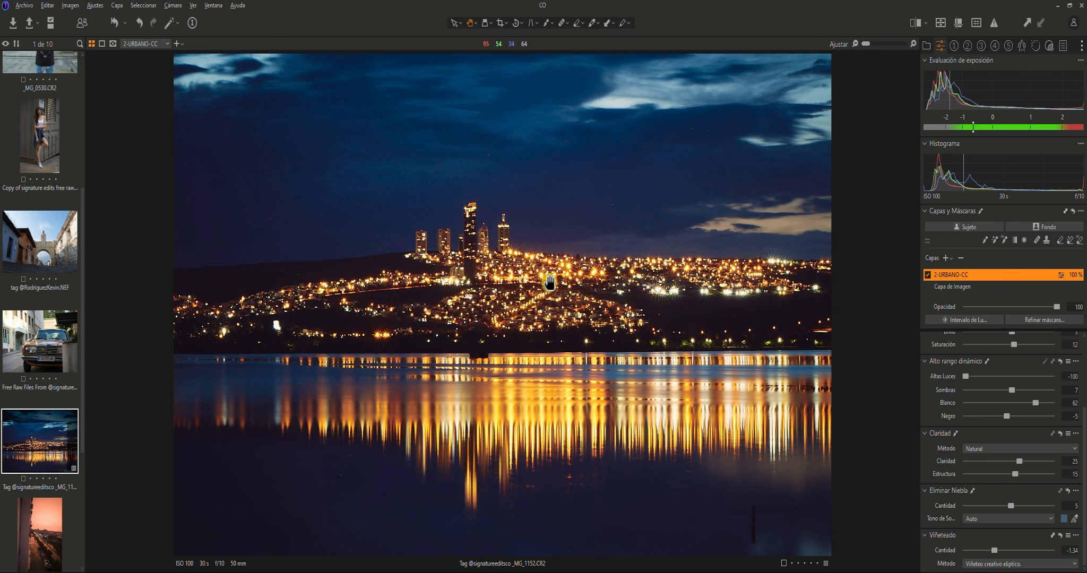
pyautogui.click(961, 258)
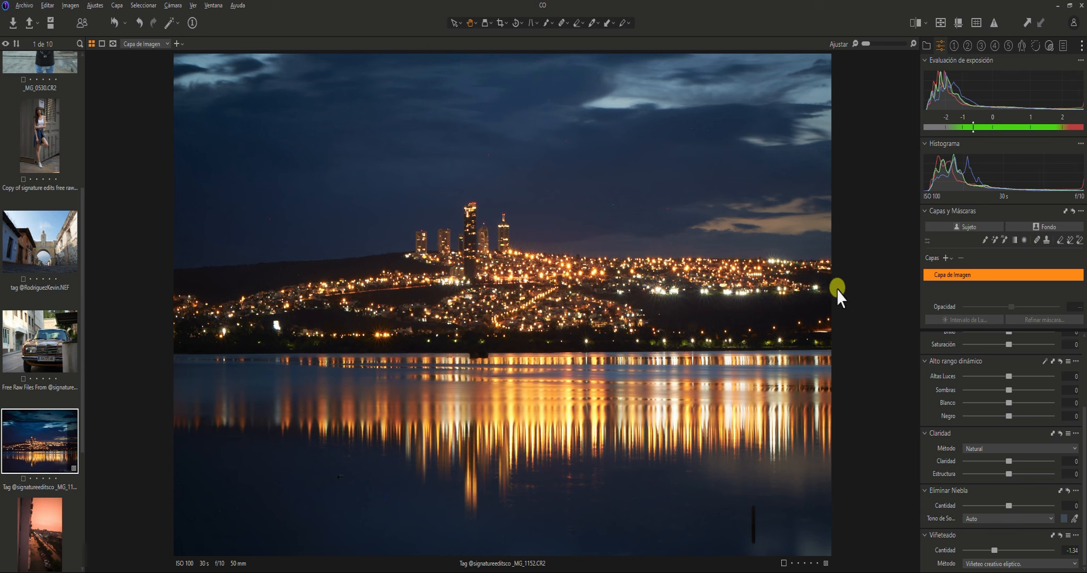
# Step: Apply the style 2-URBANO-CC to the night cityscape as a new layer and compare the photo without and with it
pyautogui.click(1048, 47)
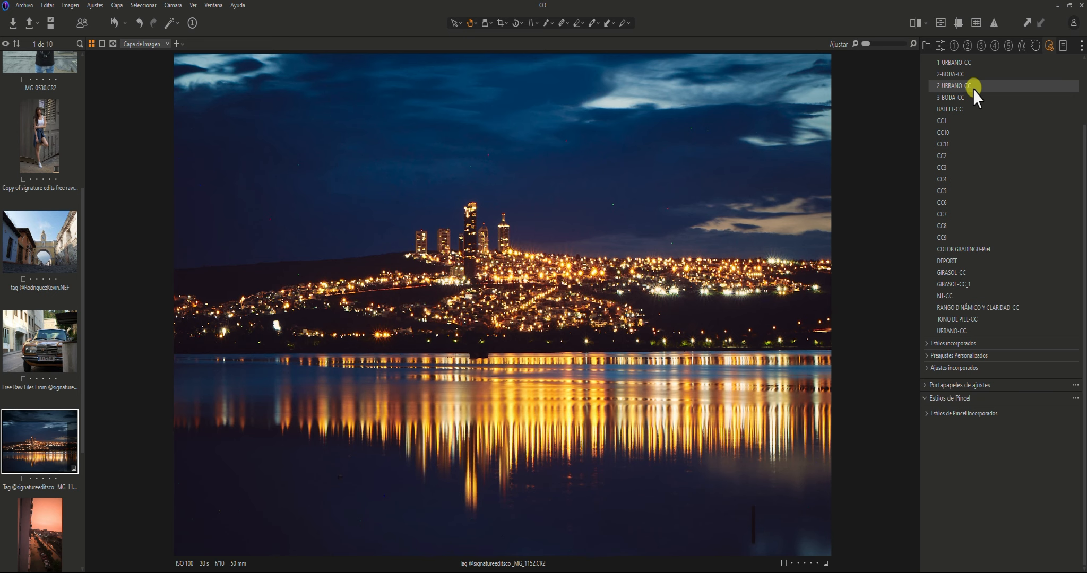
pyautogui.rightClick(974, 88)
pyautogui.click(1004, 119)
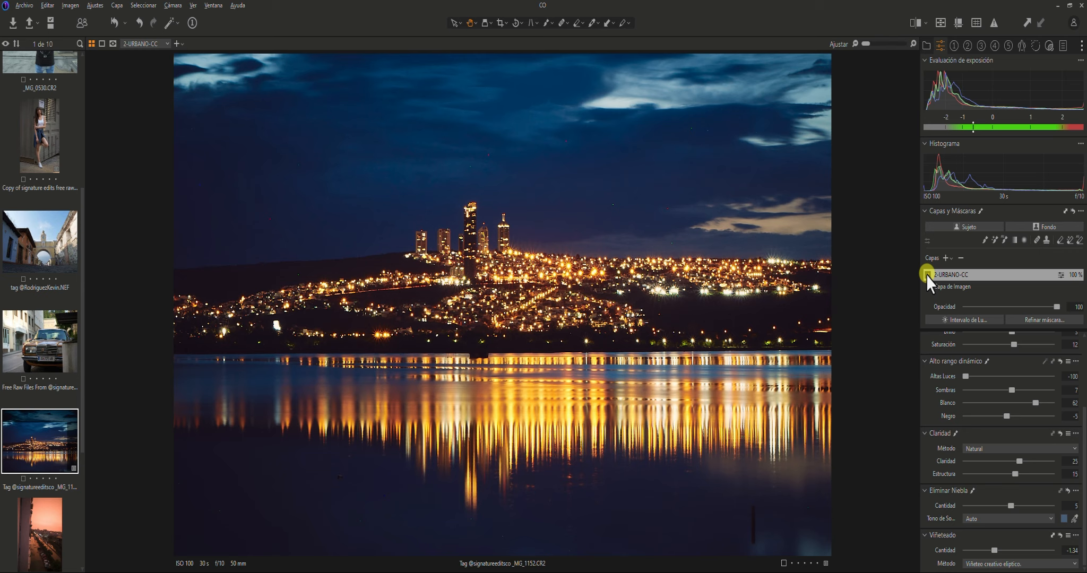
pyautogui.click(927, 275)
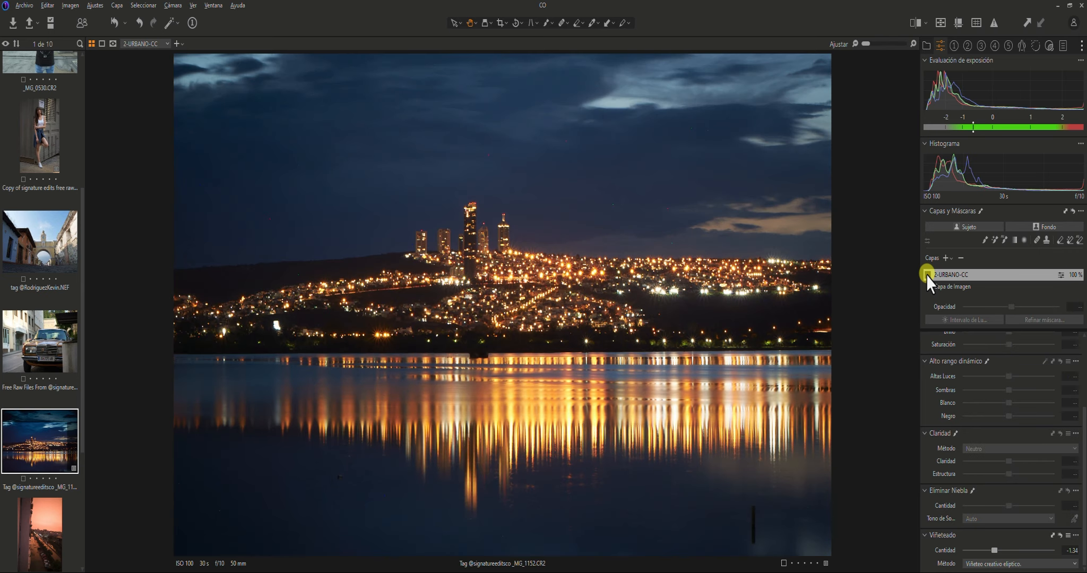
pyautogui.click(927, 275)
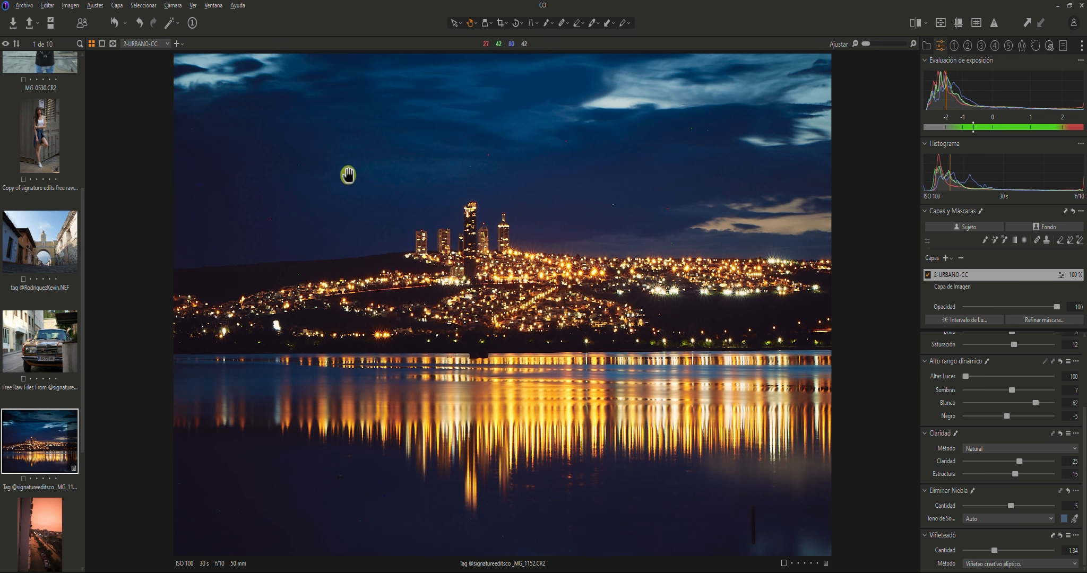
# Step: Select the arch street, vintage car and red sunset street photos together and show the saved styles
pyautogui.scroll(5, 53, 282)
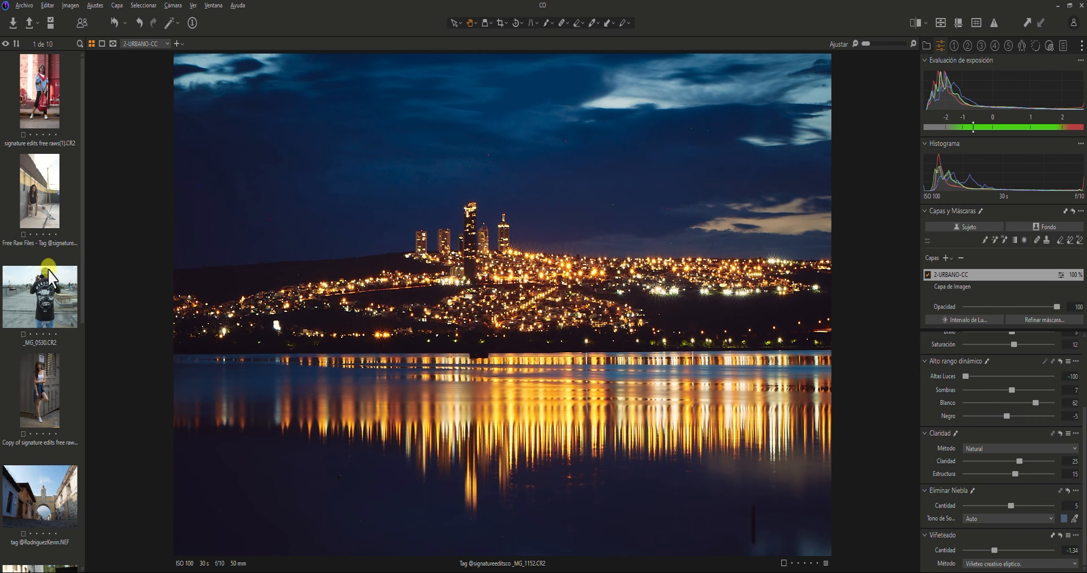
pyautogui.scroll(-6, 53, 281)
pyautogui.click(54, 290)
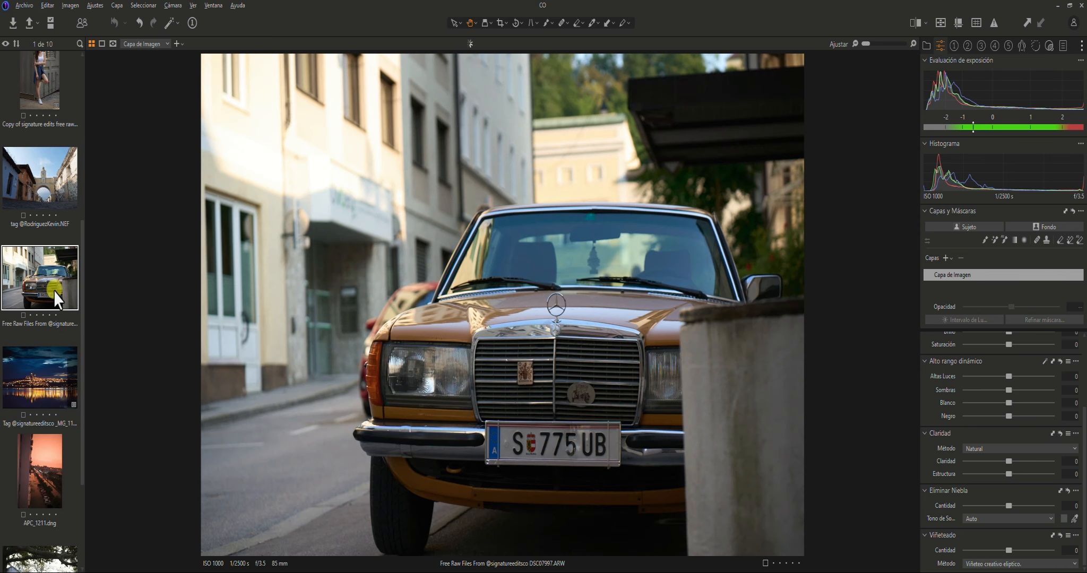
pyautogui.keyDown('ctrl'); pyautogui.click(43, 184); pyautogui.keyUp('ctrl')
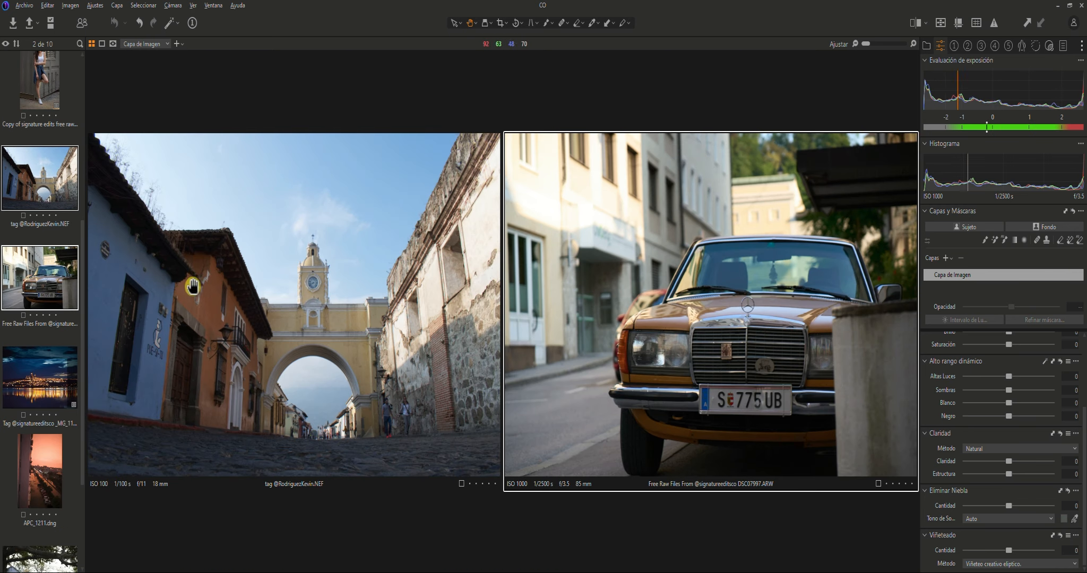
pyautogui.keyDown('ctrl'); pyautogui.click(61, 485); pyautogui.keyUp('ctrl')
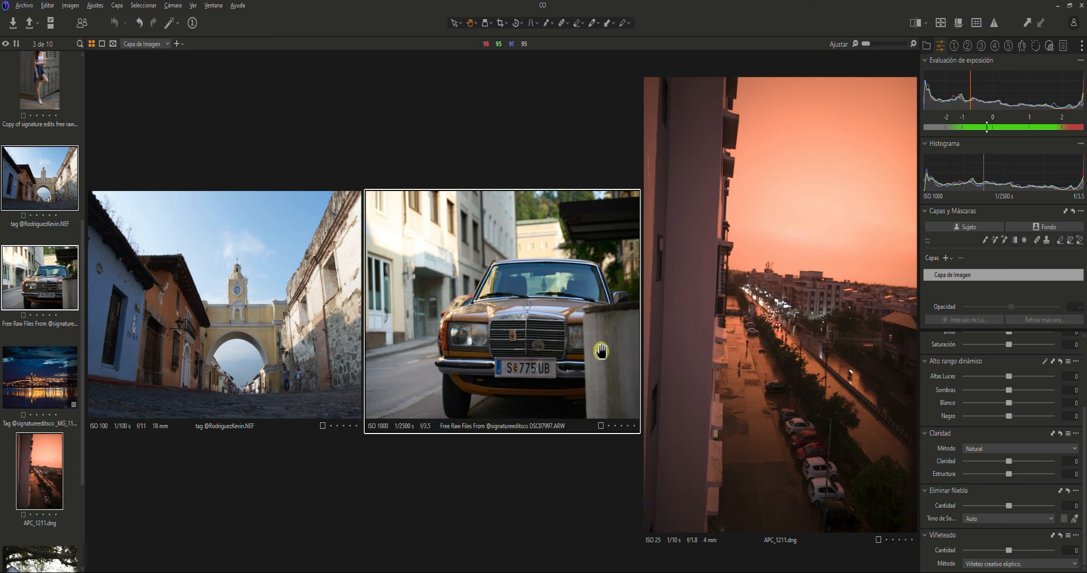
pyautogui.click(1044, 49)
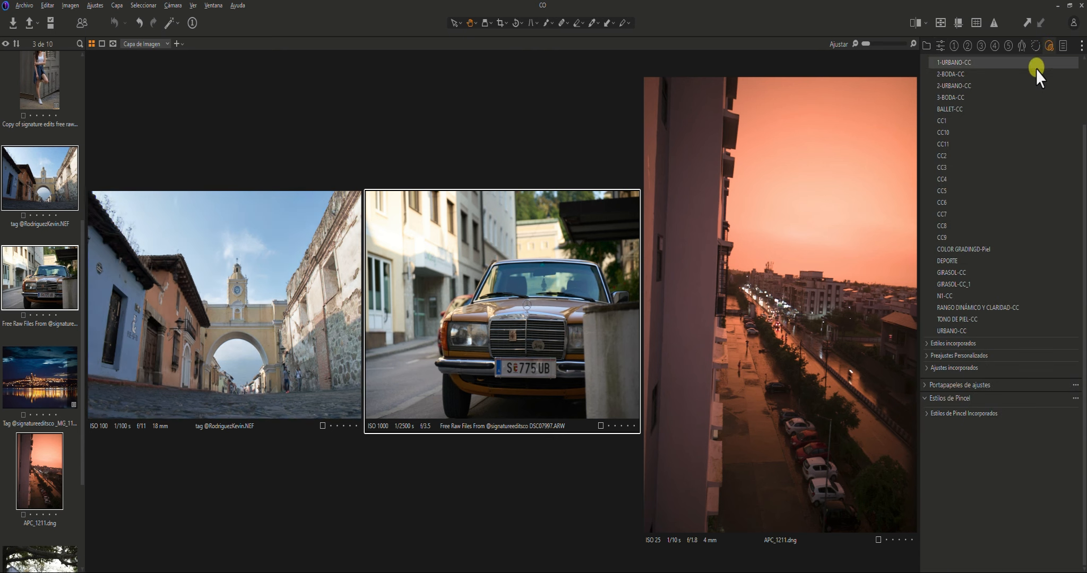
# Step: Preview the style 2-URBANO-CC on the three selected photos and compare their before and after versions
pyautogui.click(1024, 96)
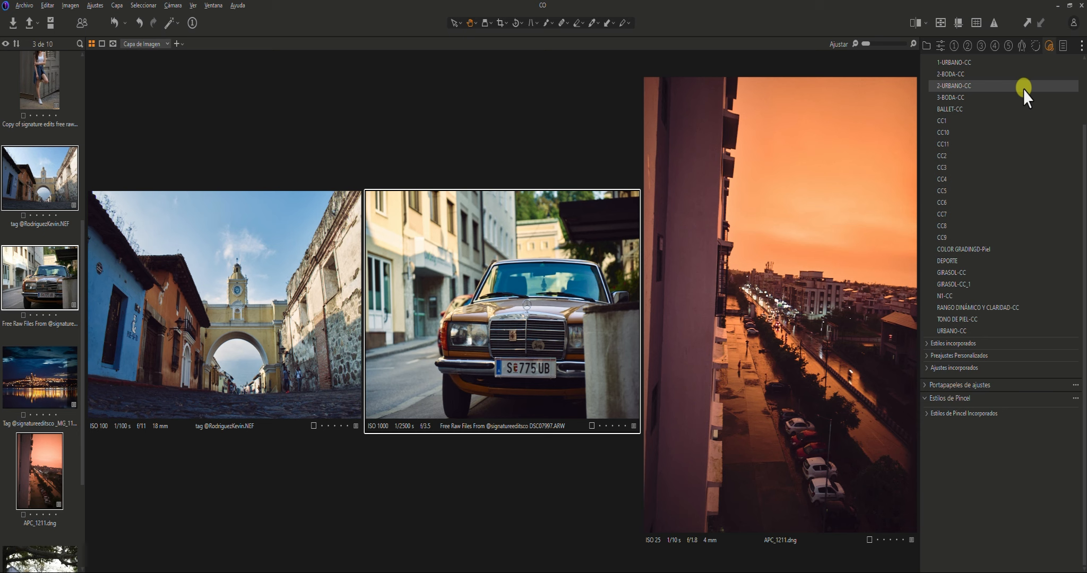
pyautogui.press('y')
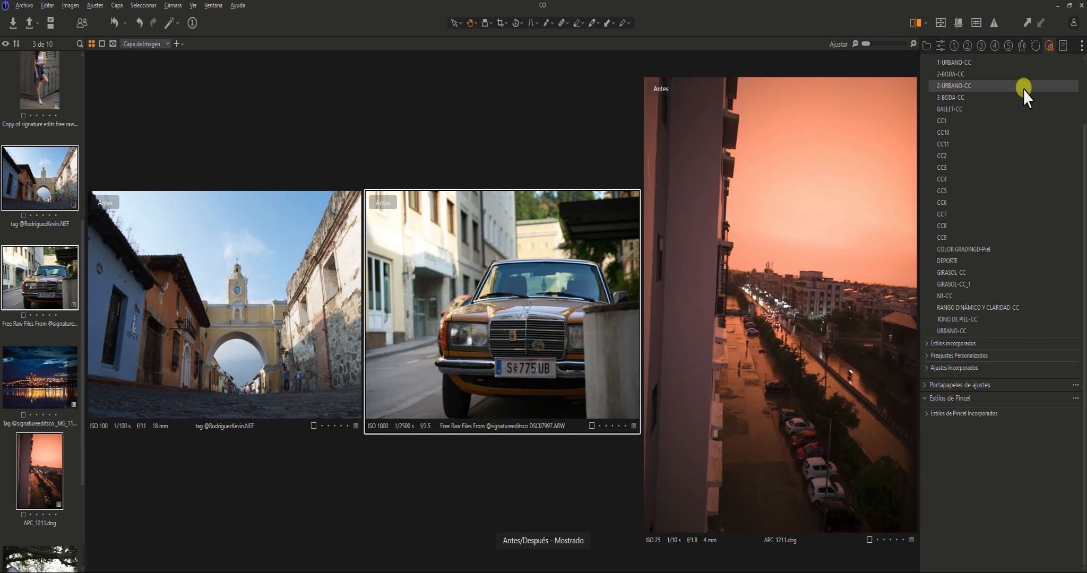
pyautogui.press('y')
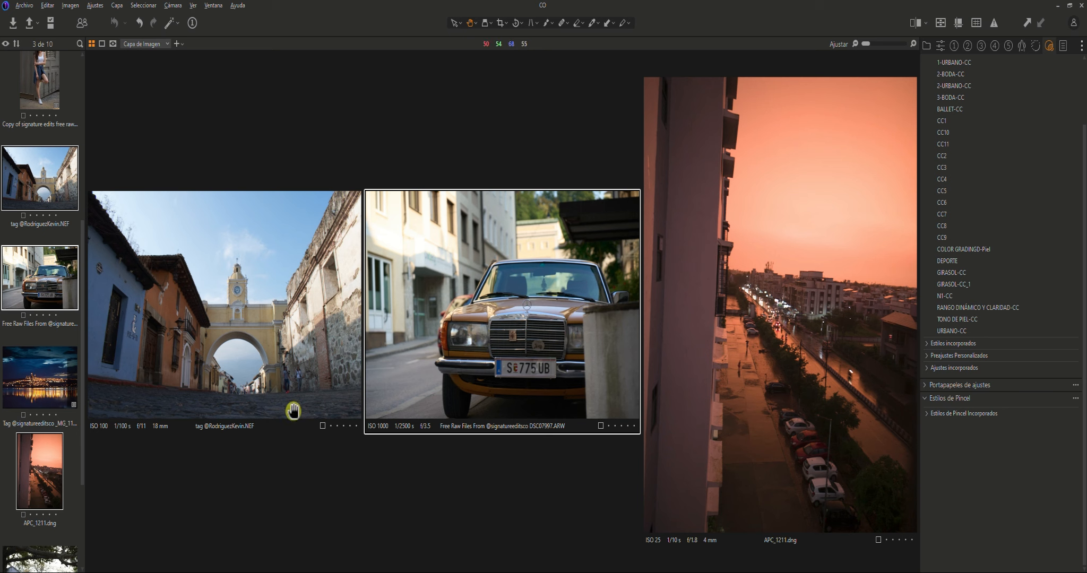
pyautogui.click(1018, 86)
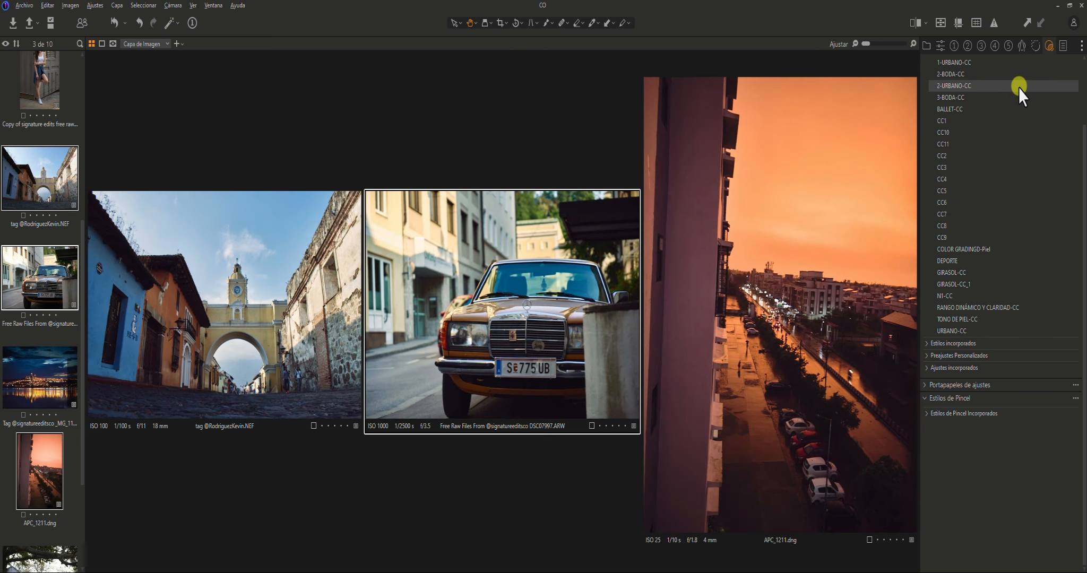
pyautogui.press('y')
pyautogui.press('y')
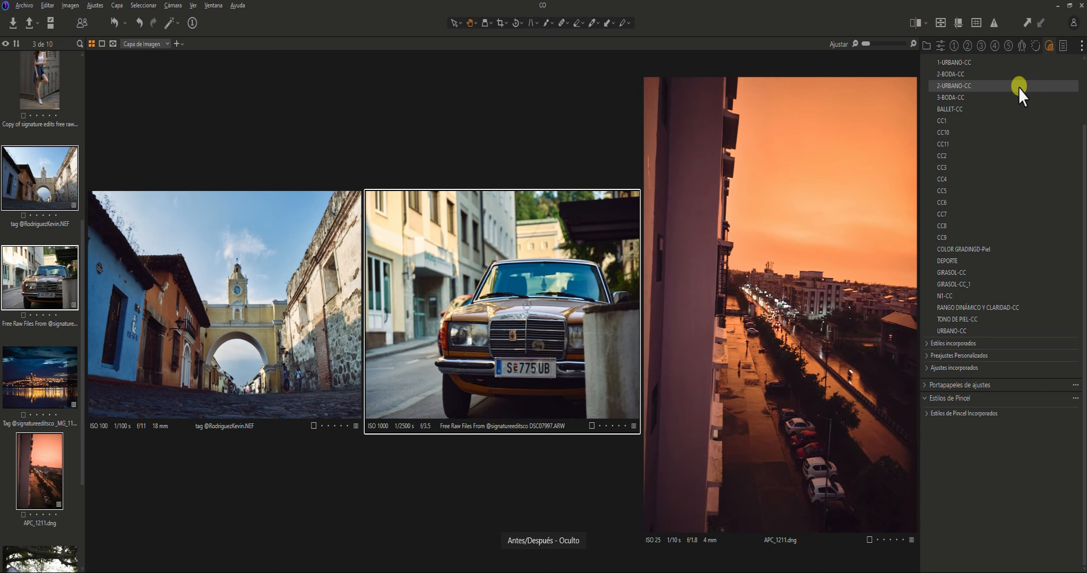
pyautogui.press('y')
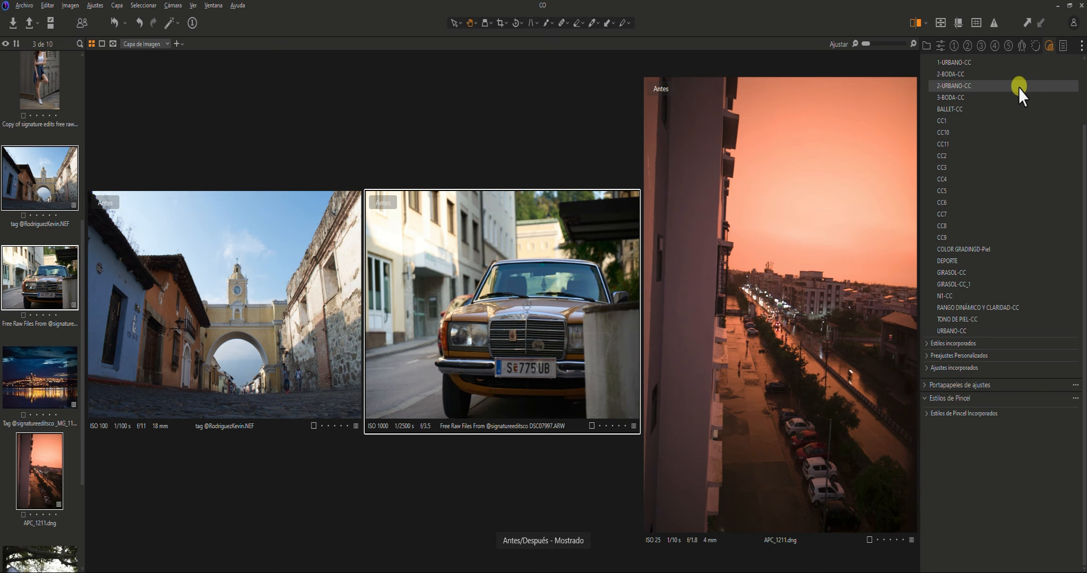
pyautogui.press('y')
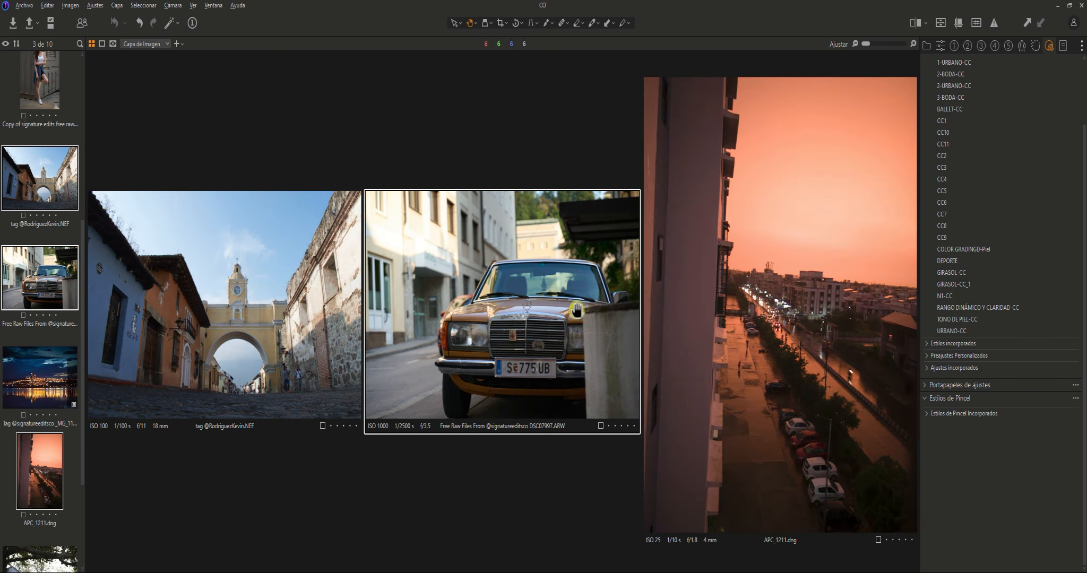
pyautogui.click(1047, 85)
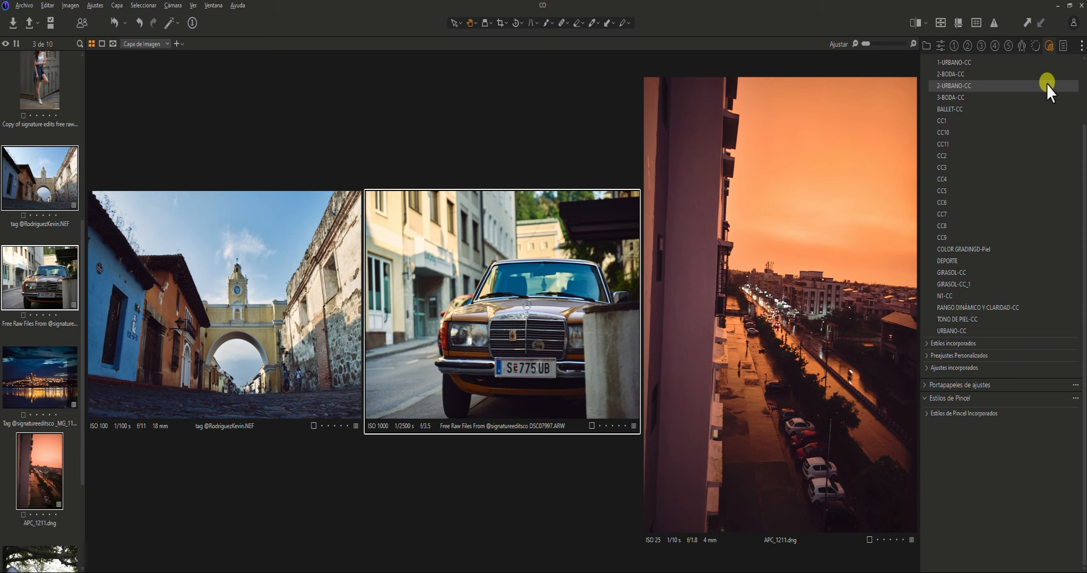
# Step: Open the photo signature edits free raws(1).CR2 of the woman with the red backpack
pyautogui.click(70, 88)
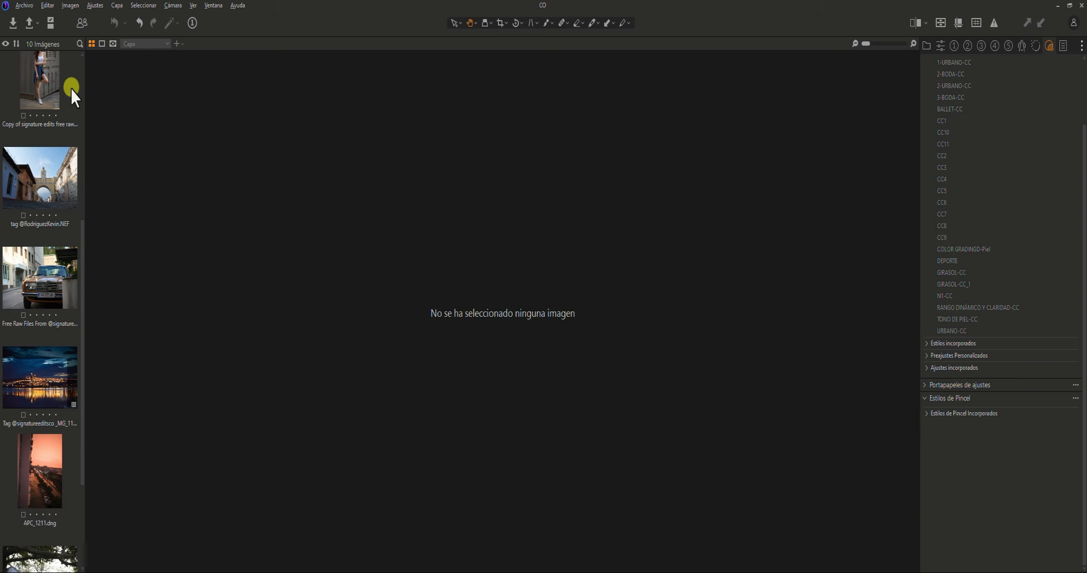
pyautogui.click(40, 81)
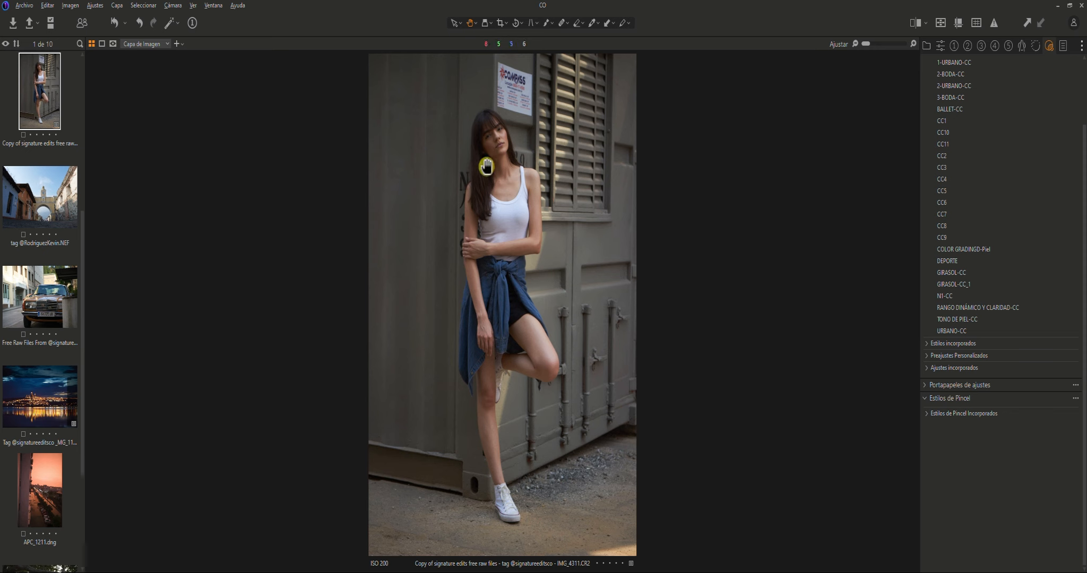
pyautogui.scroll(3, 43, 195)
pyautogui.scroll(1, 43, 195)
pyautogui.click(48, 107)
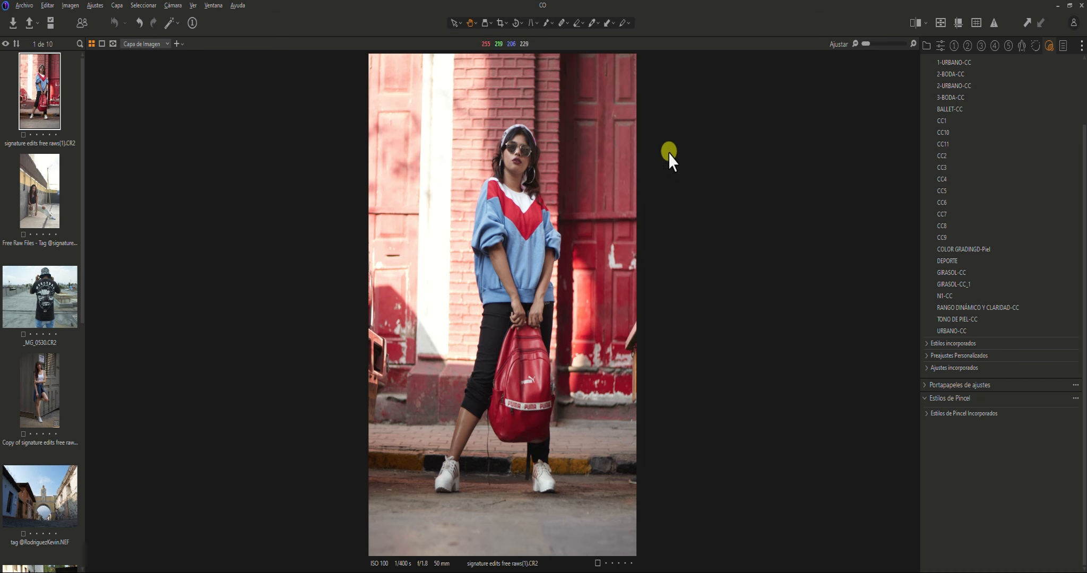
# Step: Set contrast to 7, brightness to 10, saturation to 10, highlights to -80, shadows to 15 and whites to 40
pyautogui.click(938, 44)
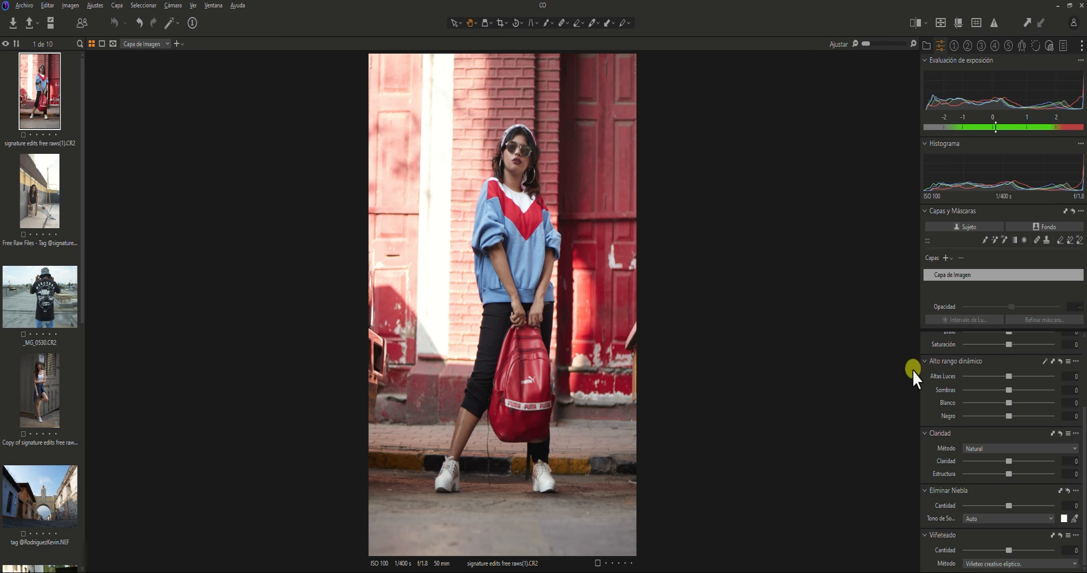
pyautogui.scroll(3, 1013, 396)
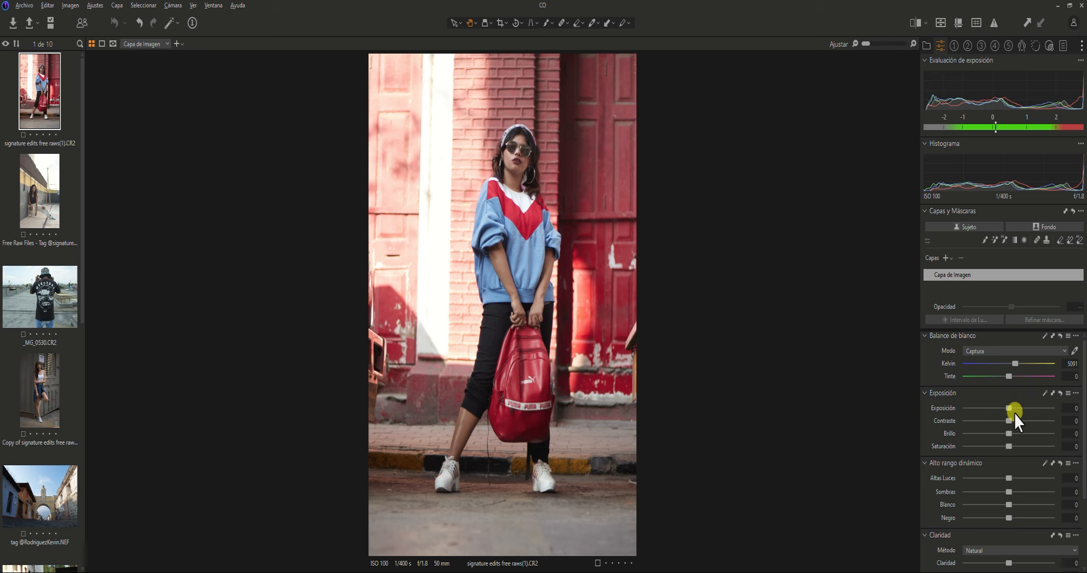
pyautogui.moveTo(1011, 423); pyautogui.dragTo(1016, 441)
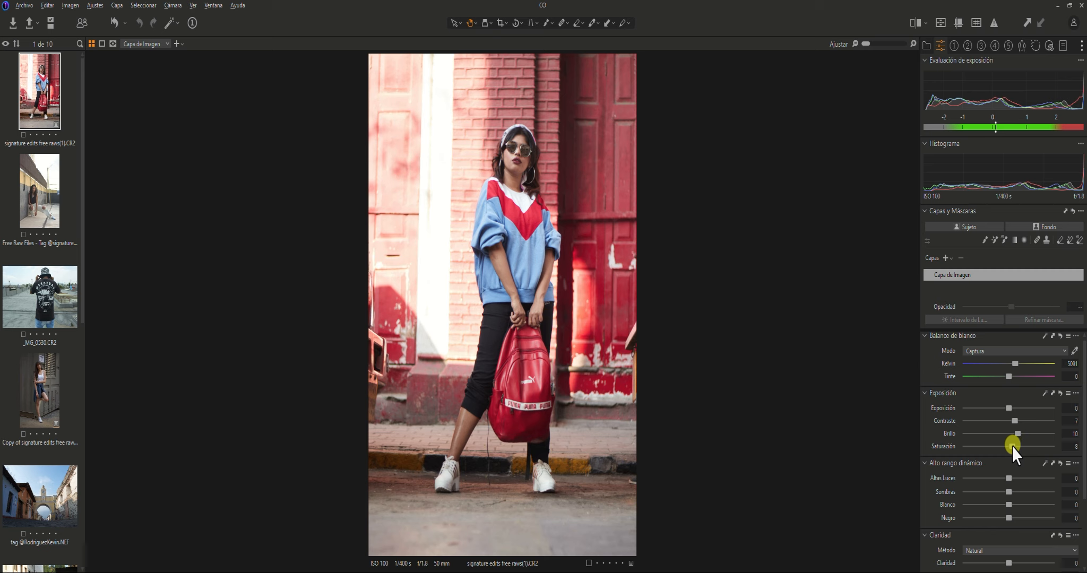
pyautogui.moveTo(1014, 447); pyautogui.dragTo(1015, 492)
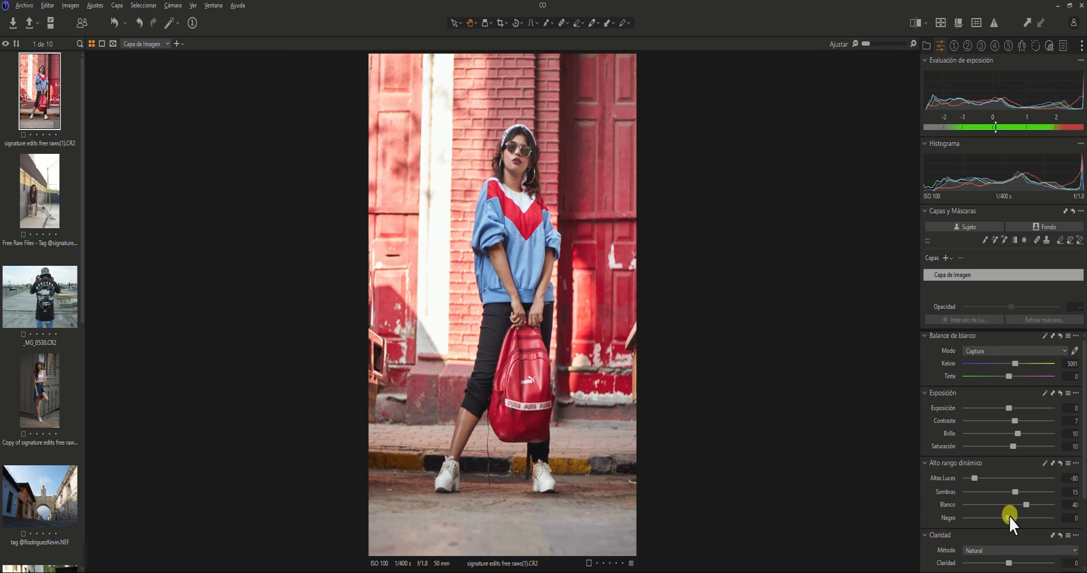
# Step: Set the backpack photo's blacks to -21, shadows to 7 and brightness to 5
pyautogui.moveTo(1009, 517); pyautogui.dragTo(1011, 494)
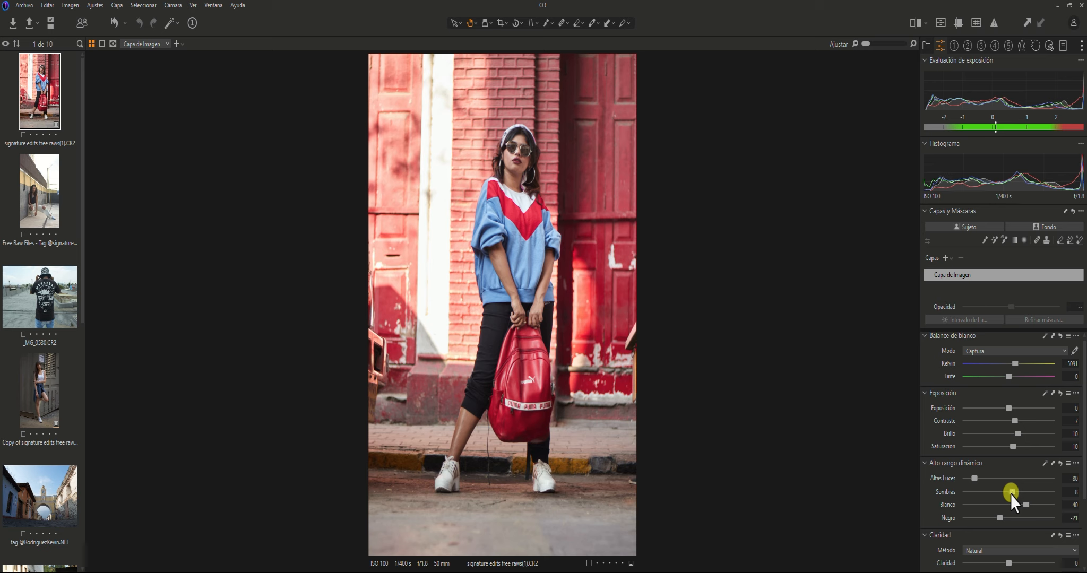
pyautogui.click(1018, 438)
pyautogui.moveTo(1017, 432); pyautogui.dragTo(1013, 435)
pyautogui.click(1000, 519)
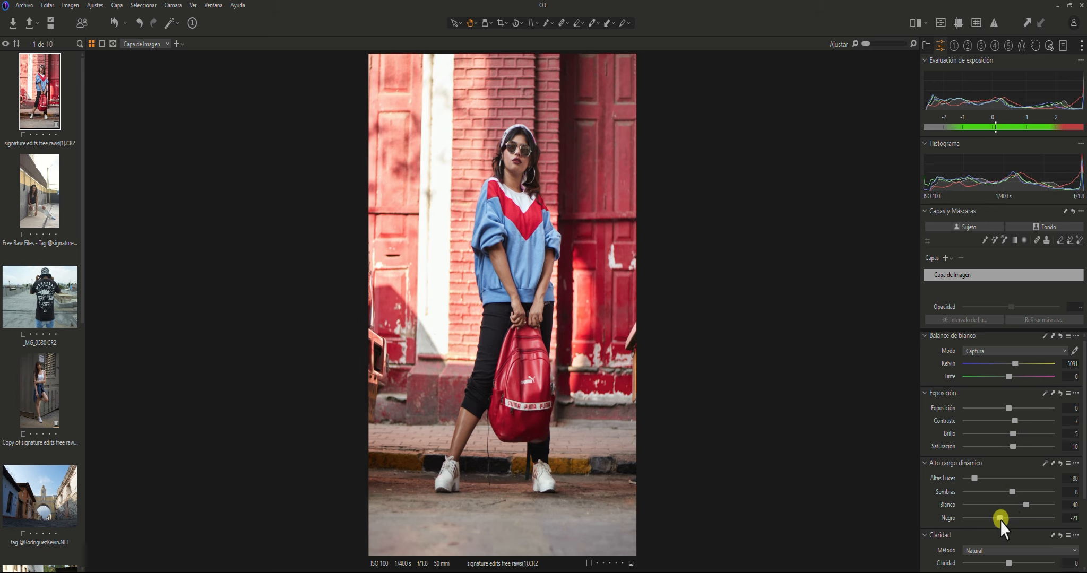
pyautogui.moveTo(1012, 489); pyautogui.dragTo(1012, 490)
# Step: Set clarity to -24 and structure to 33 with the Natural method, and compare the before and after versions
pyautogui.scroll(-3, 1012, 517)
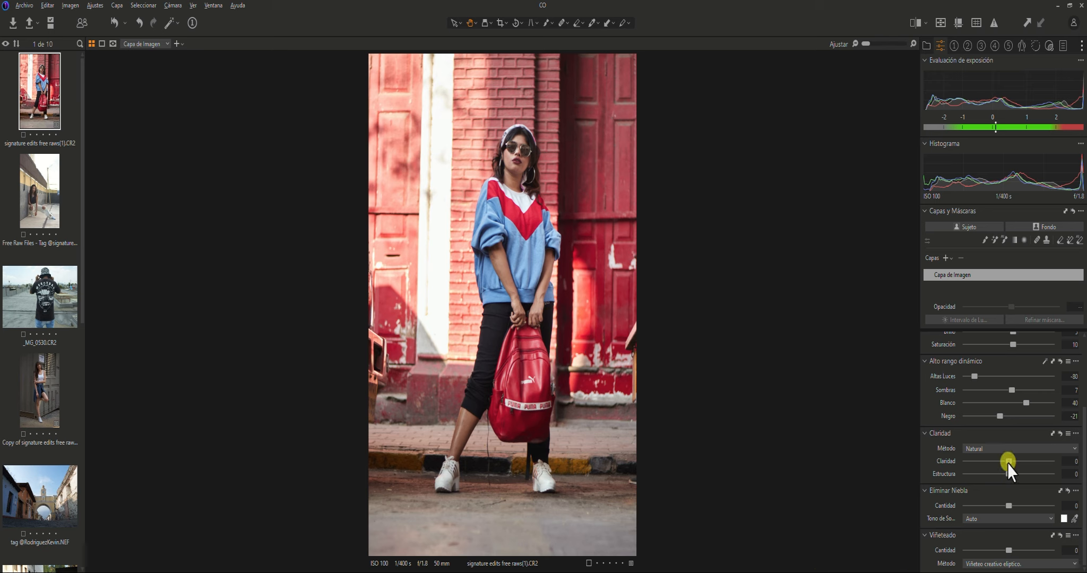
pyautogui.moveTo(1008, 464); pyautogui.dragTo(1003, 464)
pyautogui.moveTo(1010, 474); pyautogui.dragTo(1021, 474)
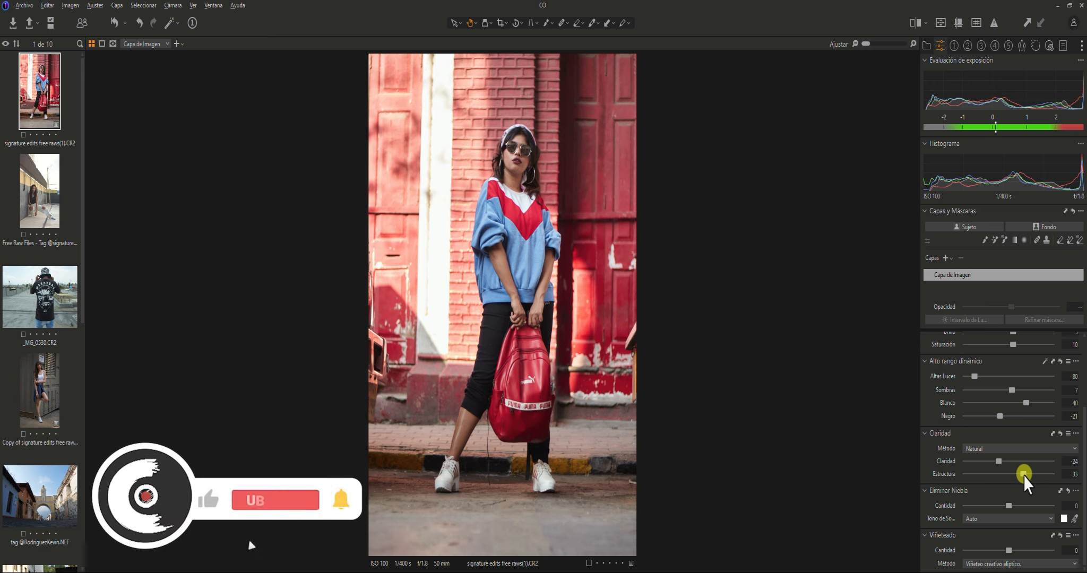
pyautogui.press('y')
pyautogui.press('y')
pyautogui.press('y')
pyautogui.press('y')
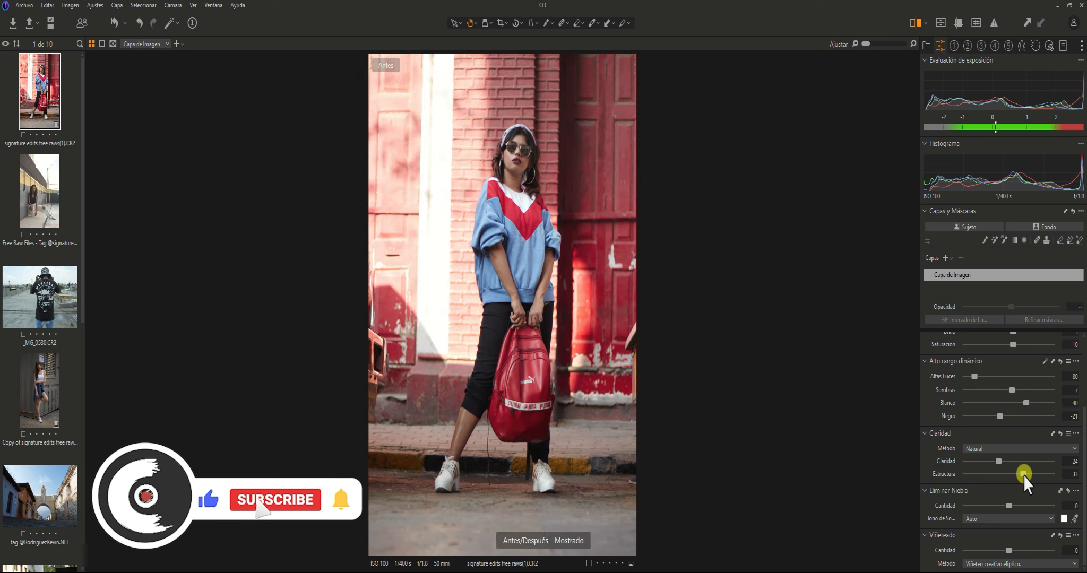
pyautogui.press('y')
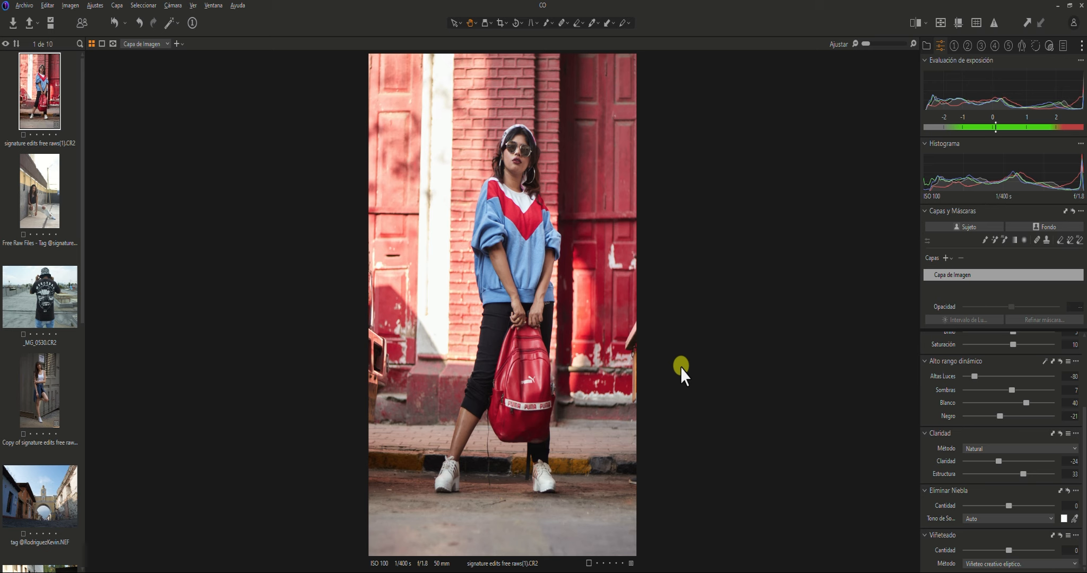
# Step: Set the dehaze amount to 20 and the vignetting amount to -1.22, comparing the before and after versions
pyautogui.moveTo(1008, 507); pyautogui.dragTo(1012, 508)
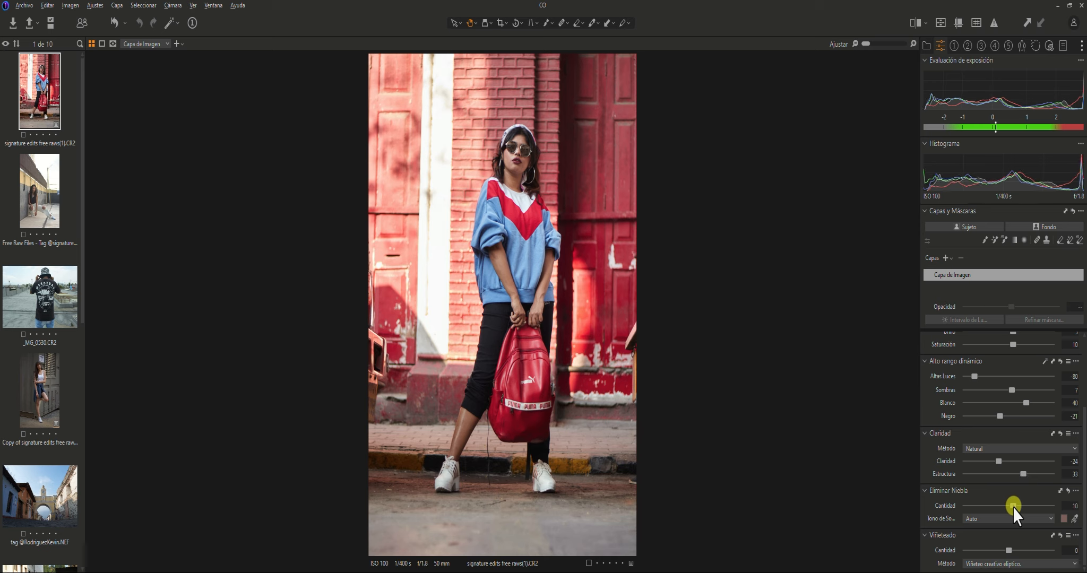
pyautogui.moveTo(1018, 508); pyautogui.dragTo(1017, 508)
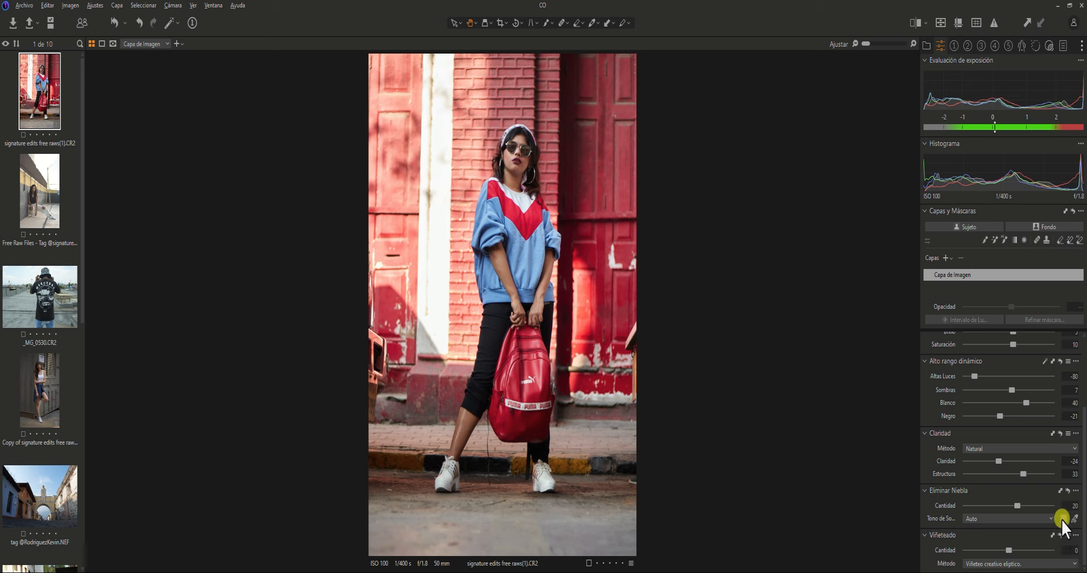
pyautogui.moveTo(1061, 518); pyautogui.dragTo(473, 165)
pyautogui.press('y')
pyautogui.press('y')
pyautogui.moveTo(1009, 552); pyautogui.dragTo(996, 553)
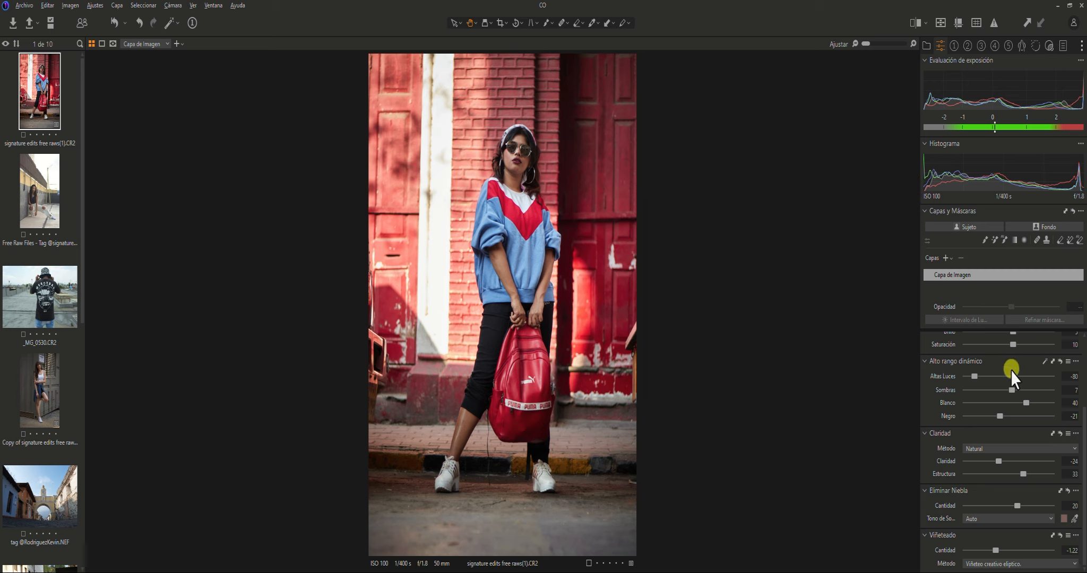
# Step: Set the RGB levels' highlight point to 237 and midtone to -0.12, comparing the before and after versions
pyautogui.click(955, 46)
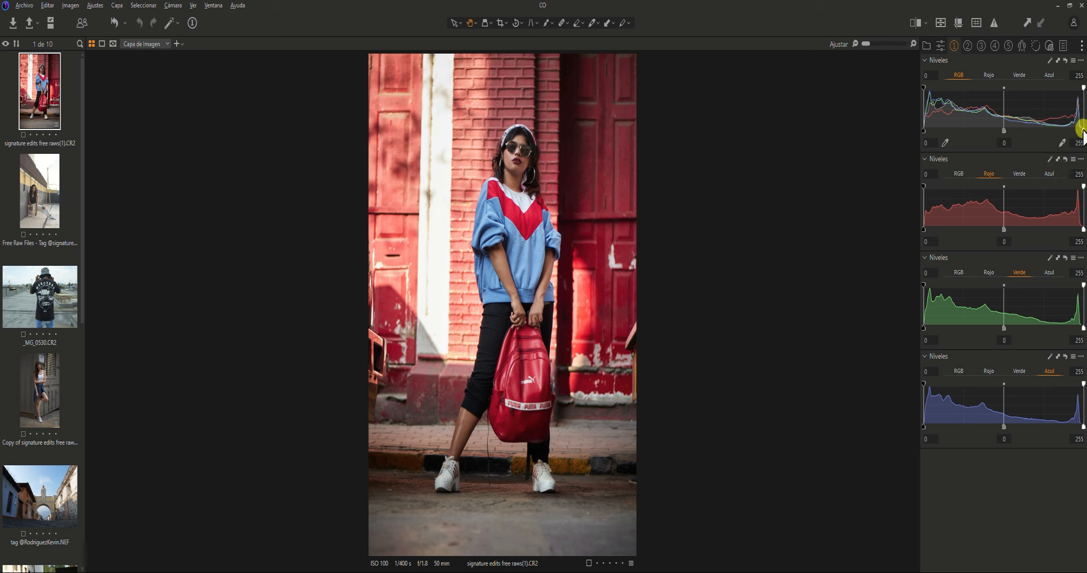
pyautogui.moveTo(1083, 131); pyautogui.dragTo(1072, 131)
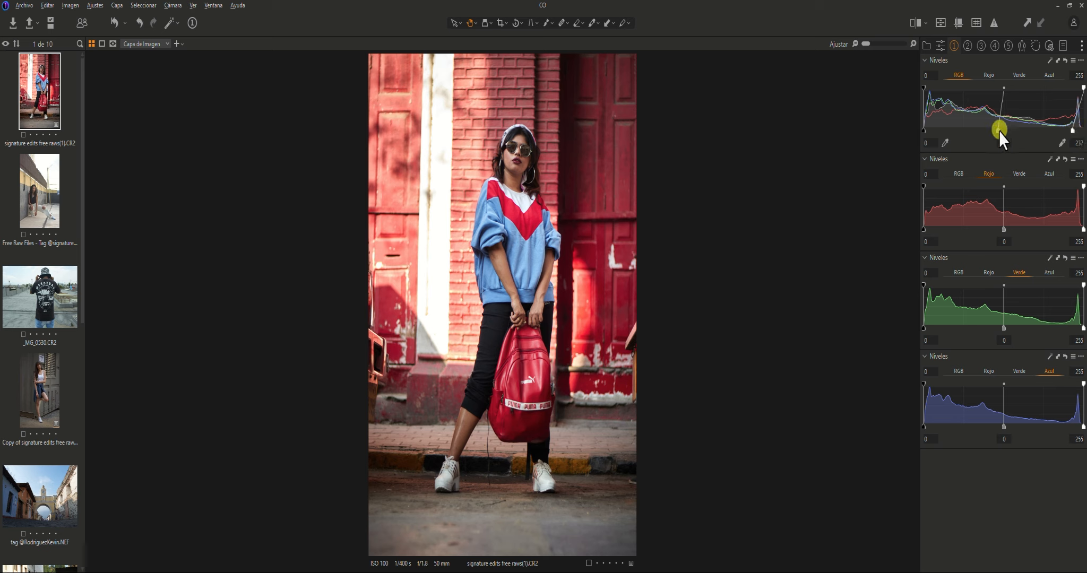
pyautogui.moveTo(999, 130); pyautogui.dragTo(1003, 132)
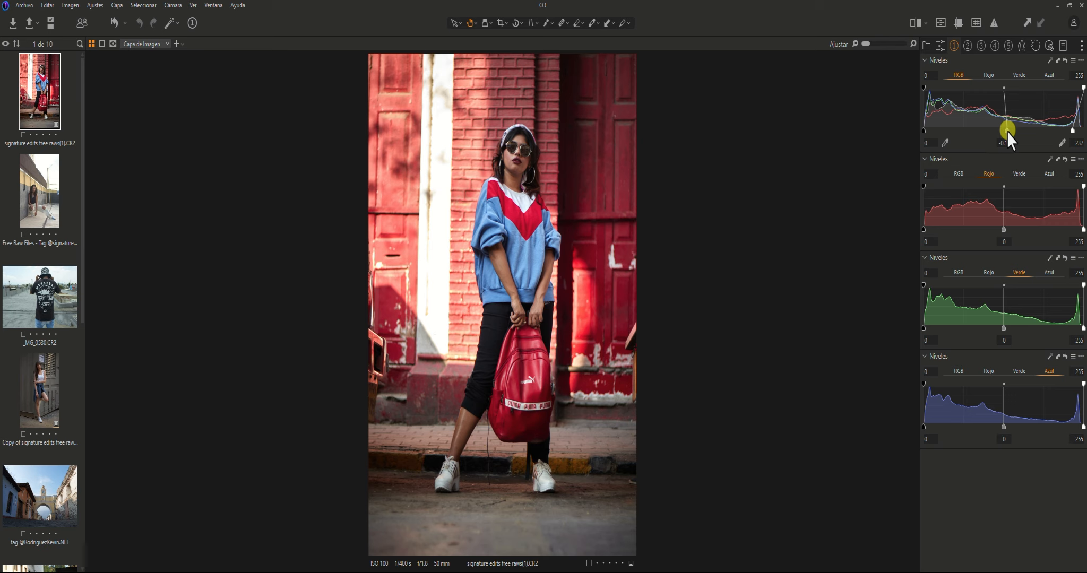
pyautogui.moveTo(1008, 132); pyautogui.dragTo(1008, 131)
pyautogui.press('y')
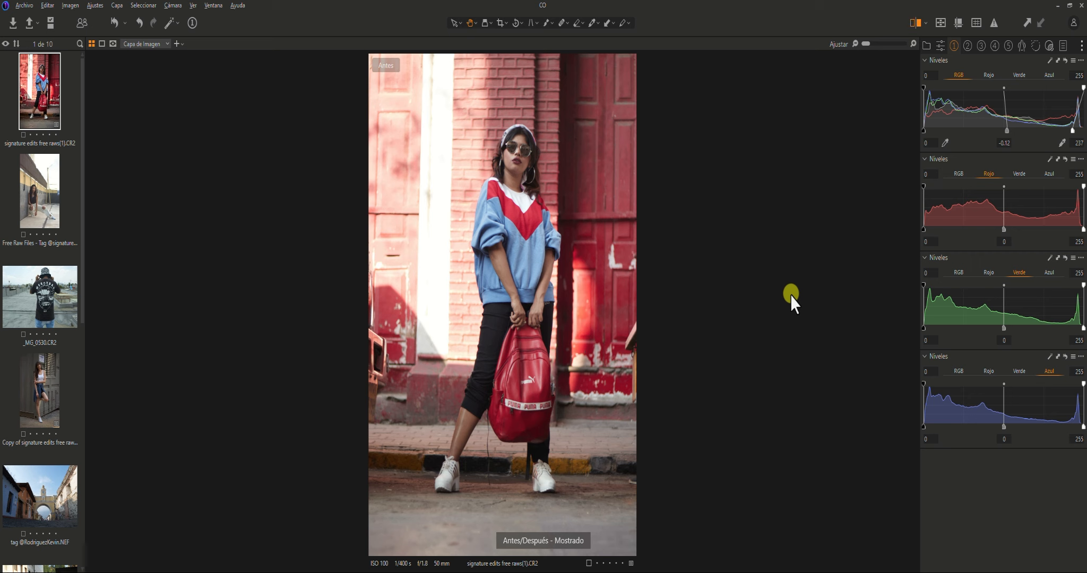
pyautogui.press('y')
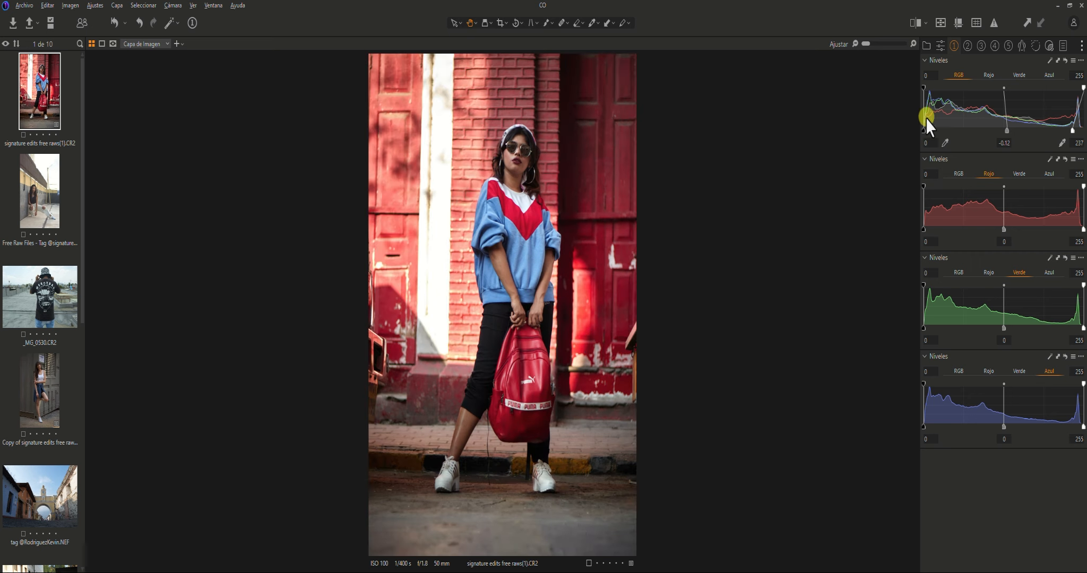
# Step: Apply the Mid tones - darker preset to the RGB curve, raise its black point output to 6, and compare before and after
pyautogui.click(970, 47)
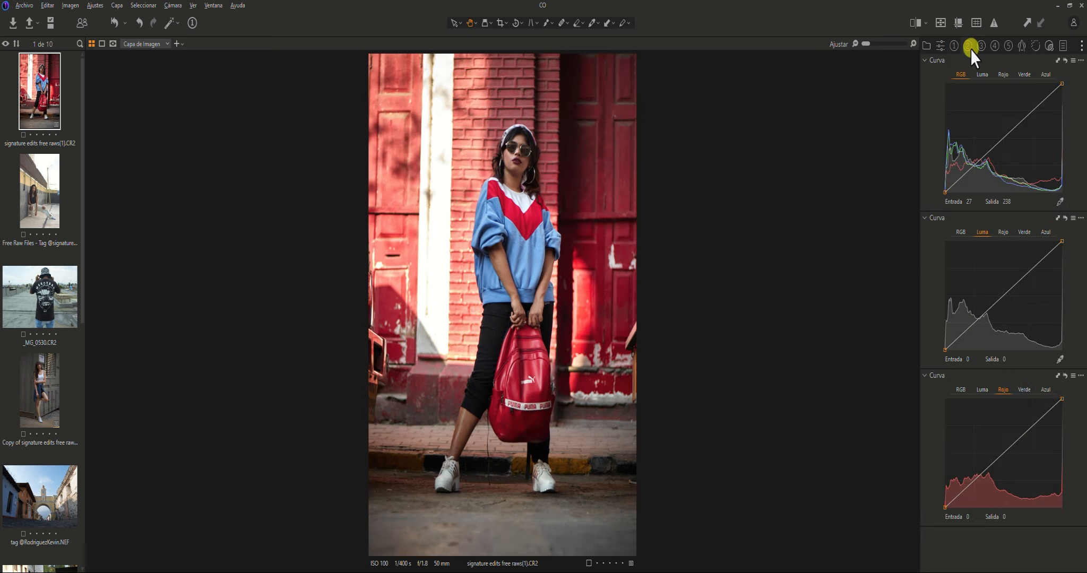
pyautogui.click(1073, 60)
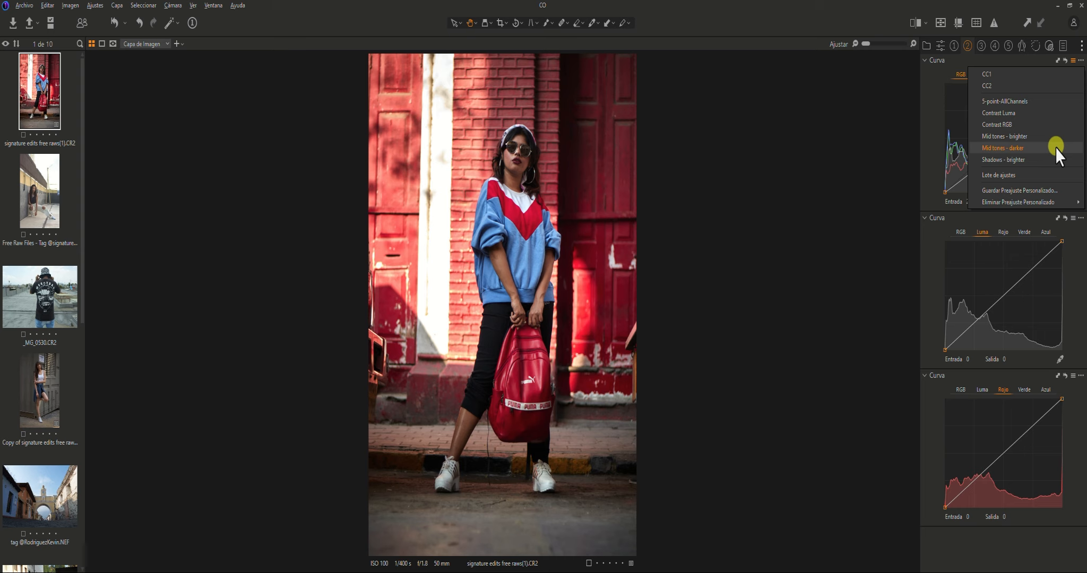
pyautogui.click(1055, 148)
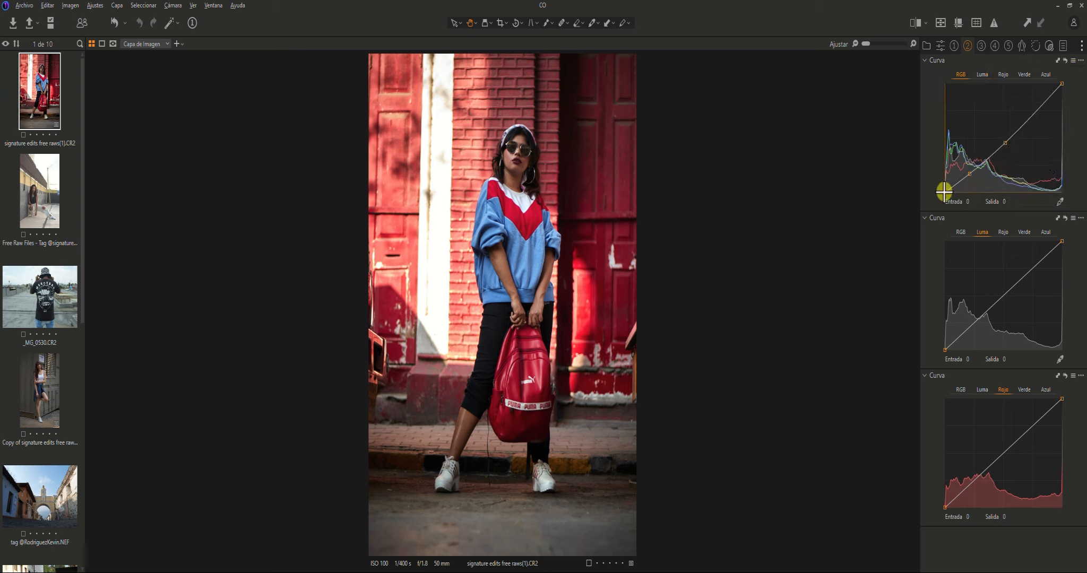
pyautogui.moveTo(944, 192); pyautogui.dragTo(944, 190)
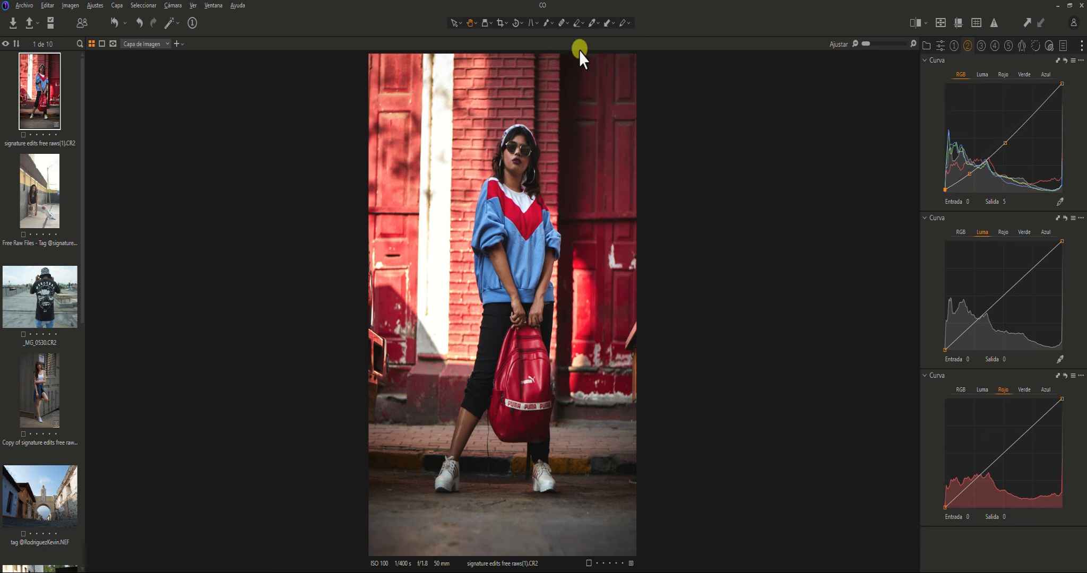
pyautogui.press('y')
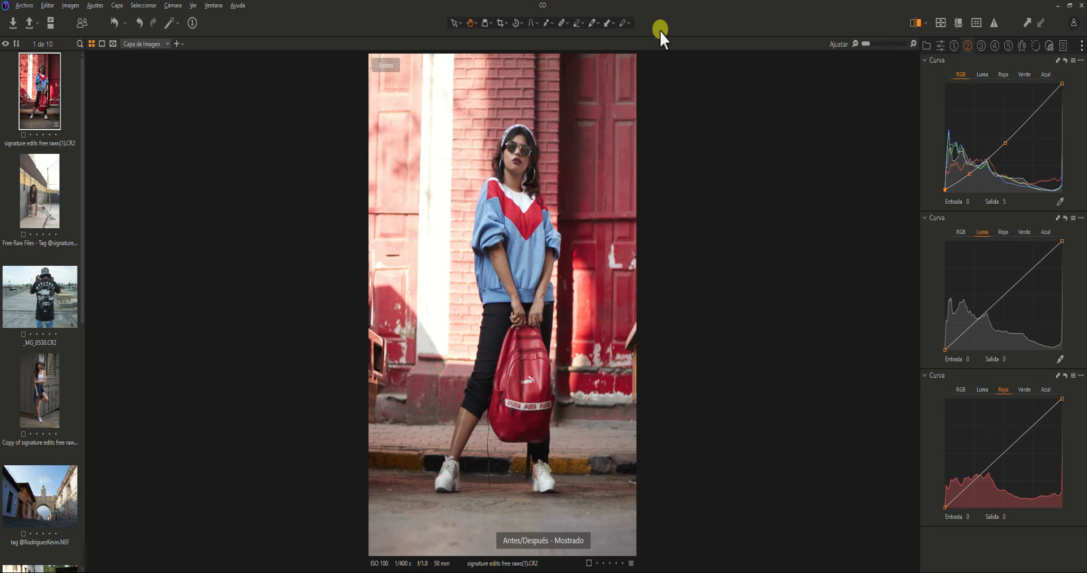
pyautogui.press('y')
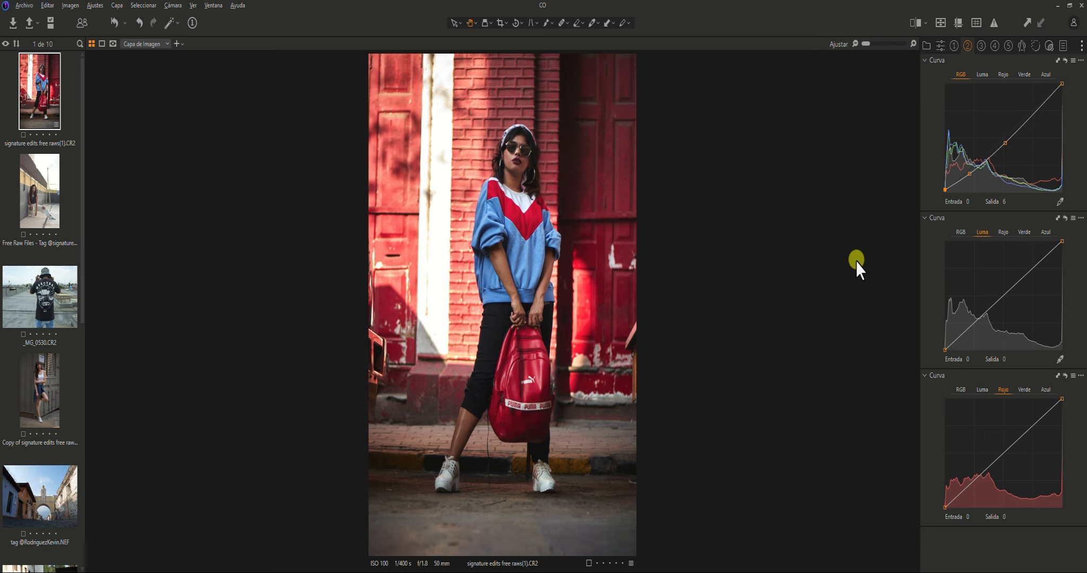
# Step: Tint the shadows toward blue-violet in the color balance and raise the tint's saturation
pyautogui.click(982, 46)
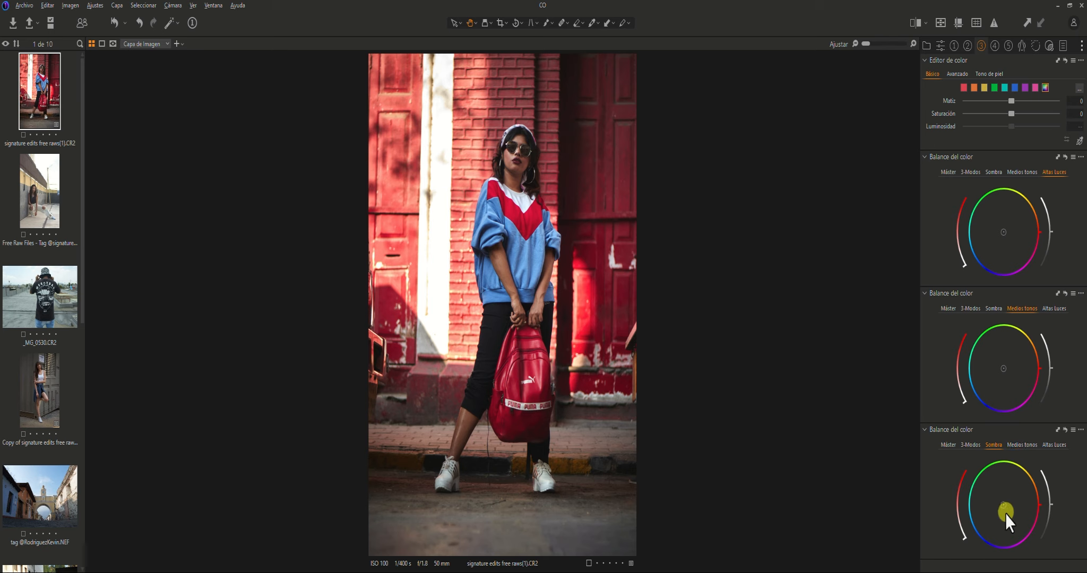
pyautogui.moveTo(1004, 500); pyautogui.dragTo(1002, 513)
pyautogui.click(959, 525)
pyautogui.moveTo(959, 528)
pyautogui.mouseDown()
pyautogui.moveTo(953, 510)
pyautogui.moveTo(954, 551)
pyautogui.moveTo(950, 531)
pyautogui.mouseUp()
# Step: Tint the midtones toward teal and the highlights toward warm orange with more saturation, comparing the before and after versions
pyautogui.moveTo(1011, 369); pyautogui.dragTo(997, 370)
pyautogui.moveTo(996, 366); pyautogui.dragTo(959, 396)
pyautogui.click(533, 330)
pyautogui.press('y')
pyautogui.press('y')
pyautogui.moveTo(1005, 236); pyautogui.dragTo(1009, 230)
pyautogui.moveTo(959, 258)
pyautogui.mouseDown()
pyautogui.moveTo(950, 201)
pyautogui.moveTo(953, 264)
pyautogui.moveTo(951, 233)
pyautogui.moveTo(948, 254)
pyautogui.mouseUp()
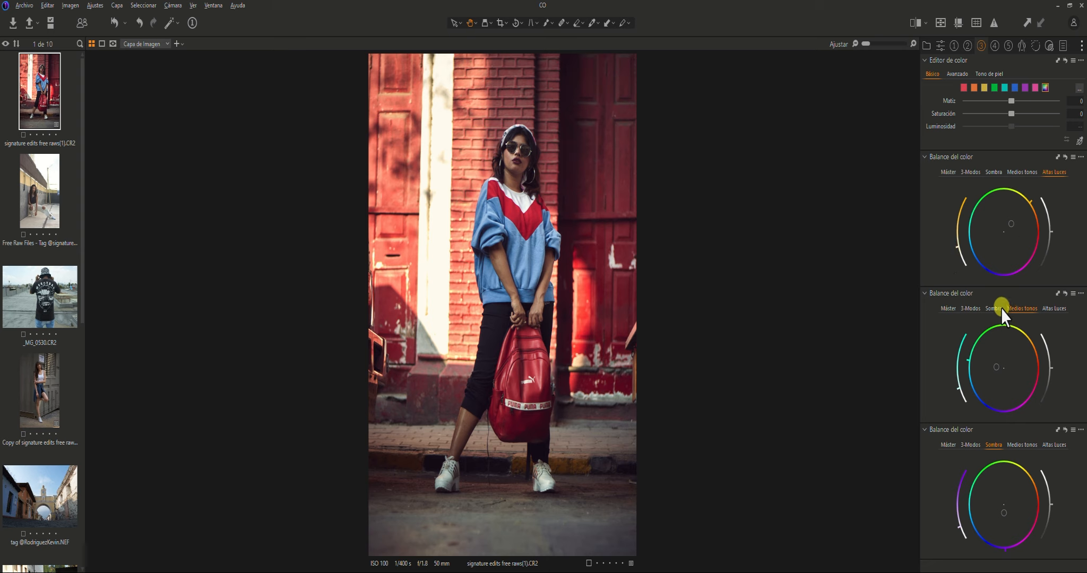
# Step: Set the lens correction profile to Generic and turn on diffraction correction
pyautogui.click(1022, 46)
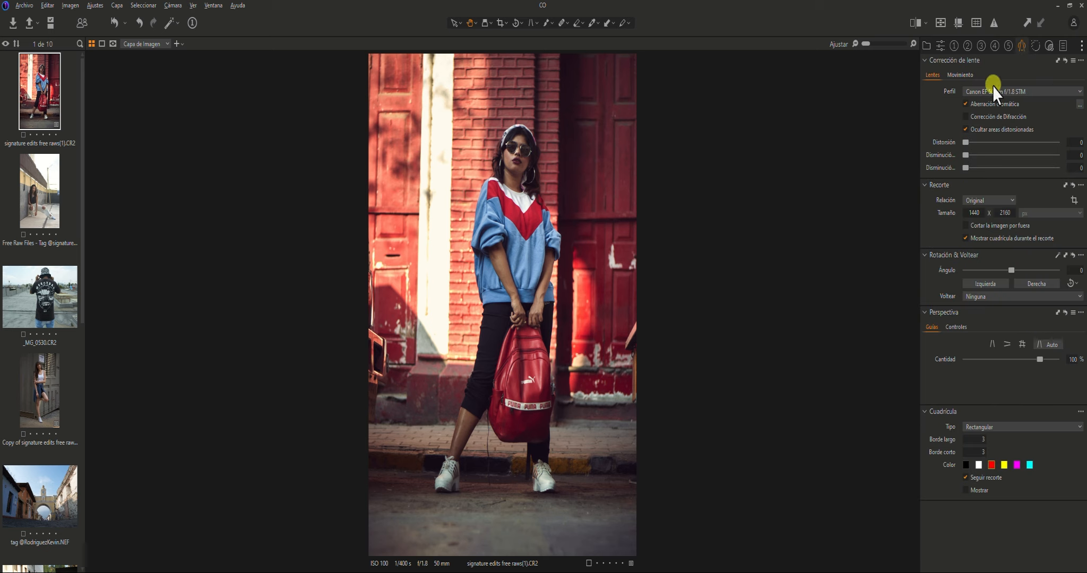
pyautogui.click(1033, 88)
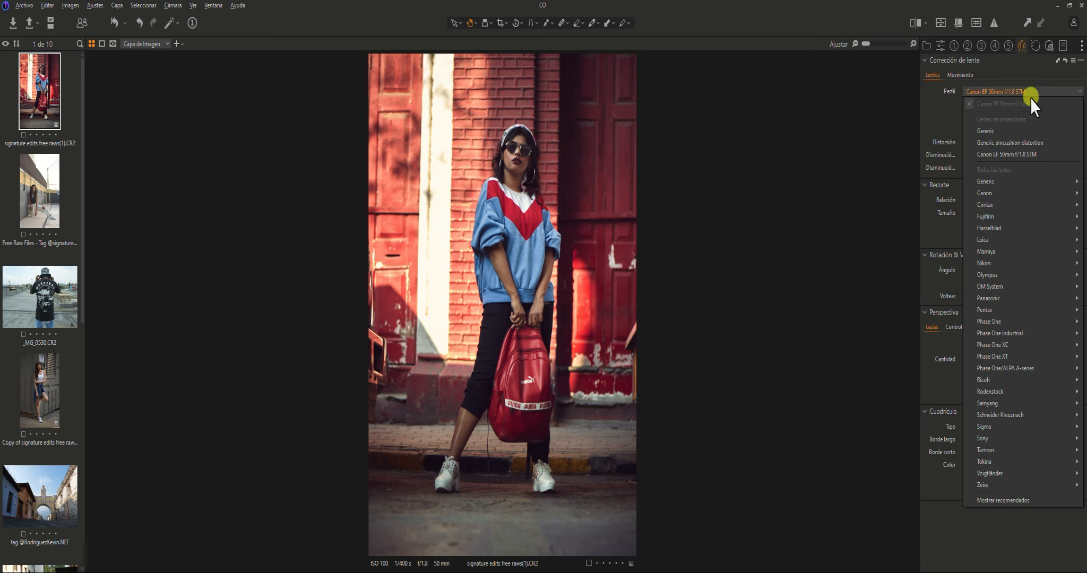
pyautogui.click(1014, 131)
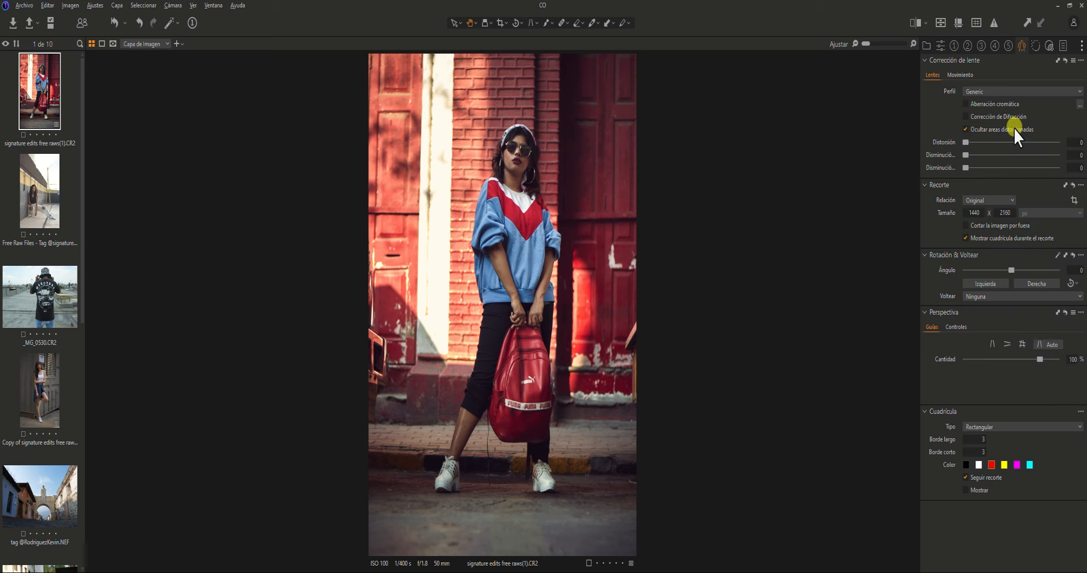
pyautogui.click(966, 117)
# Step: Set the sharpening amount to 200 and its radius to 1
pyautogui.click(1036, 48)
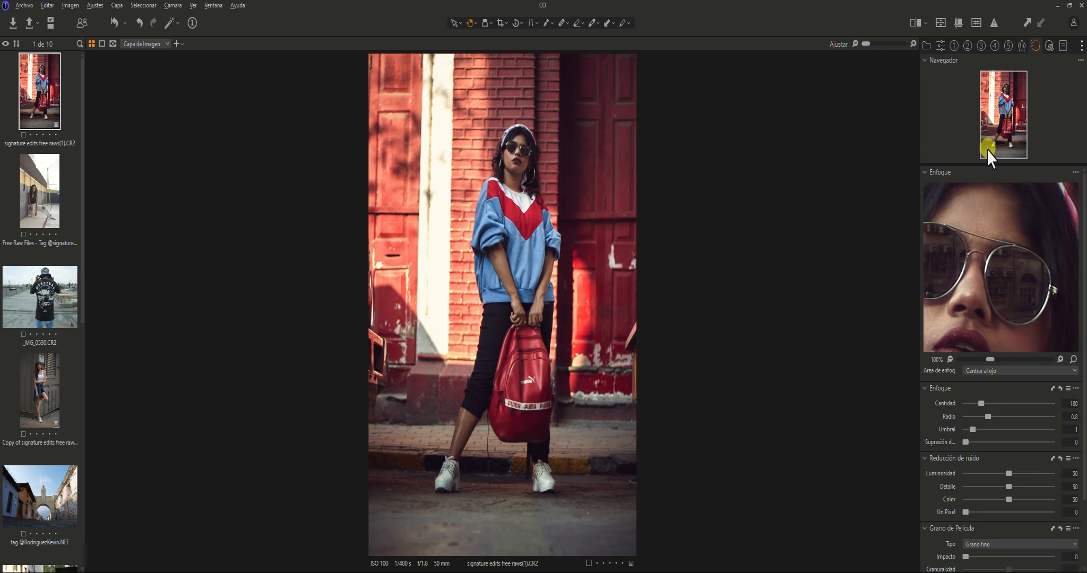
pyautogui.click(1067, 403)
pyautogui.write('200')
pyautogui.press('Return')
pyautogui.press('Tab')
pyautogui.write('1')
# Step: Set the noise reduction's luminance to 7, detail to 70 and color to 7
pyautogui.click(1072, 472)
pyautogui.write('7')
pyautogui.press('Tab')
pyautogui.write('70')
pyautogui.press('Tab')
pyautogui.write('7')
# Step: Move the image layer's adjustments to a new layer and name that layer 3-URBANO-CC
pyautogui.click(942, 40)
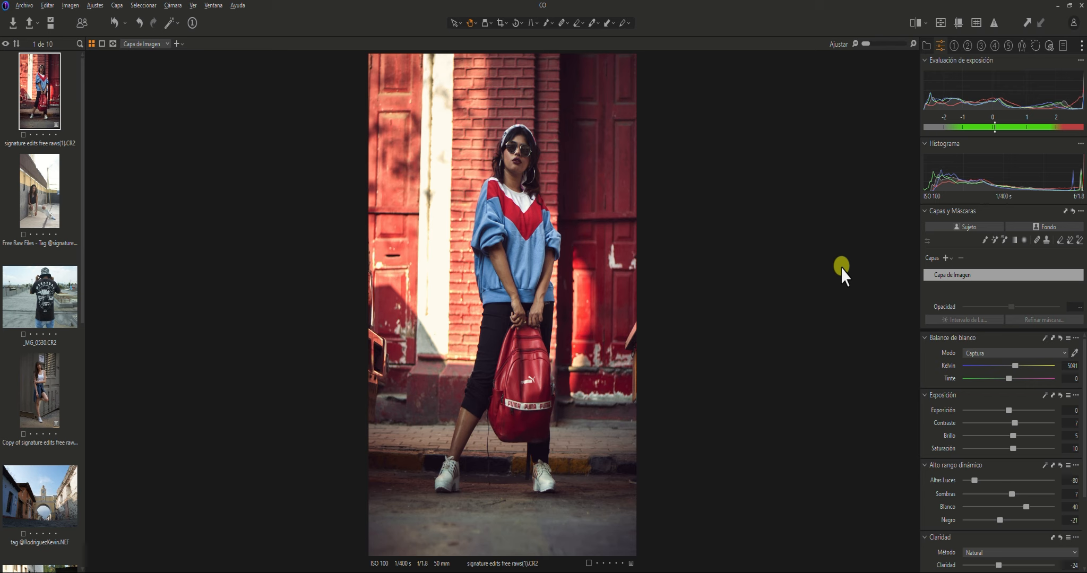
pyautogui.rightClick(1002, 273)
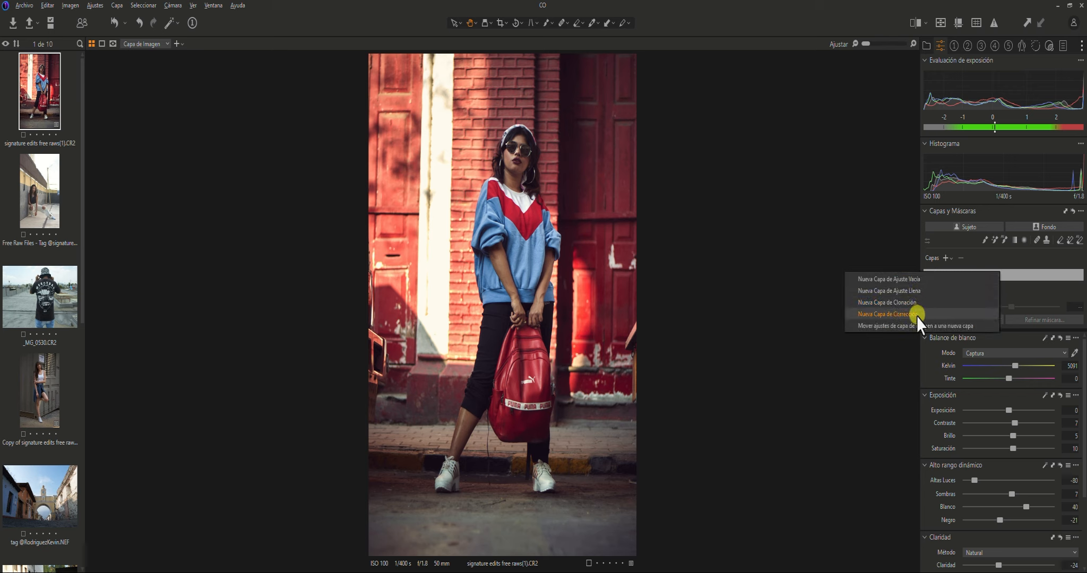
pyautogui.click(912, 326)
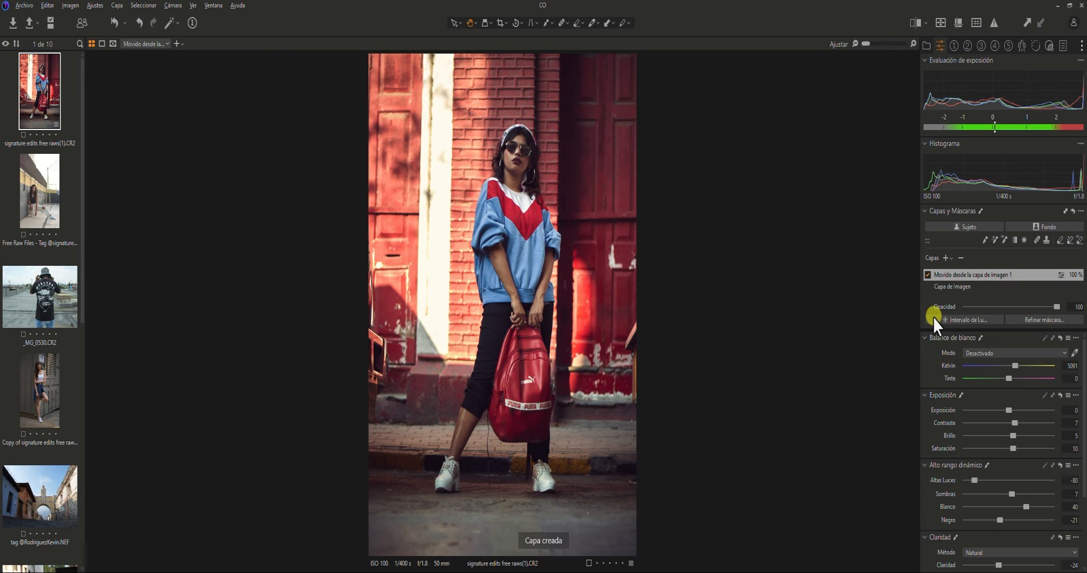
pyautogui.doubleClick(980, 276)
pyautogui.write('3')
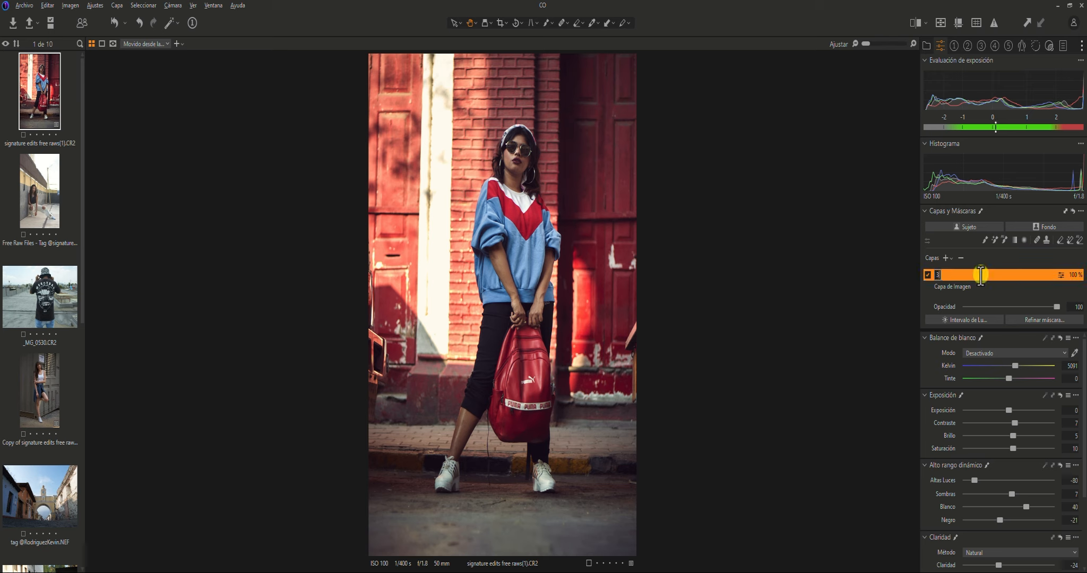
pyautogui.write('-URBANO-CC')
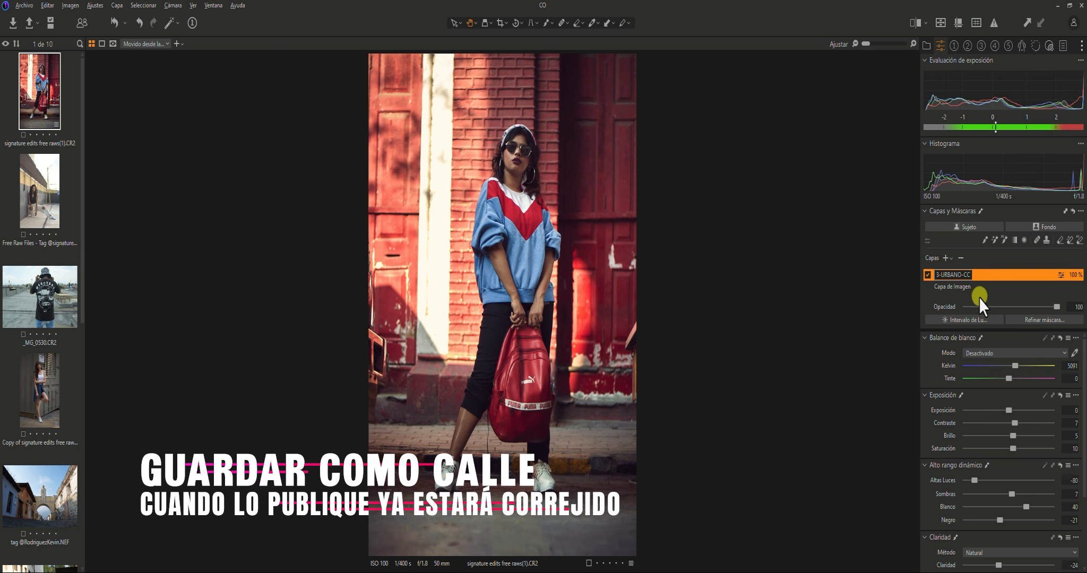
pyautogui.press('Return')
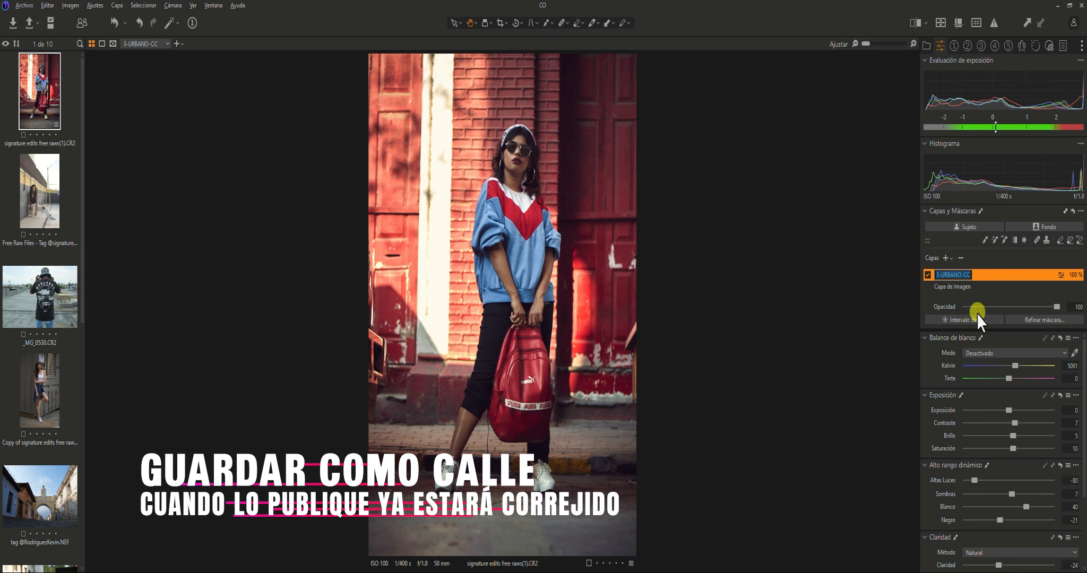
# Step: Save the 3-URBANO-CC layer's adjustments as a style named 3-URBANO-CC, and delete the layer from the photo
pyautogui.rightClick(983, 275)
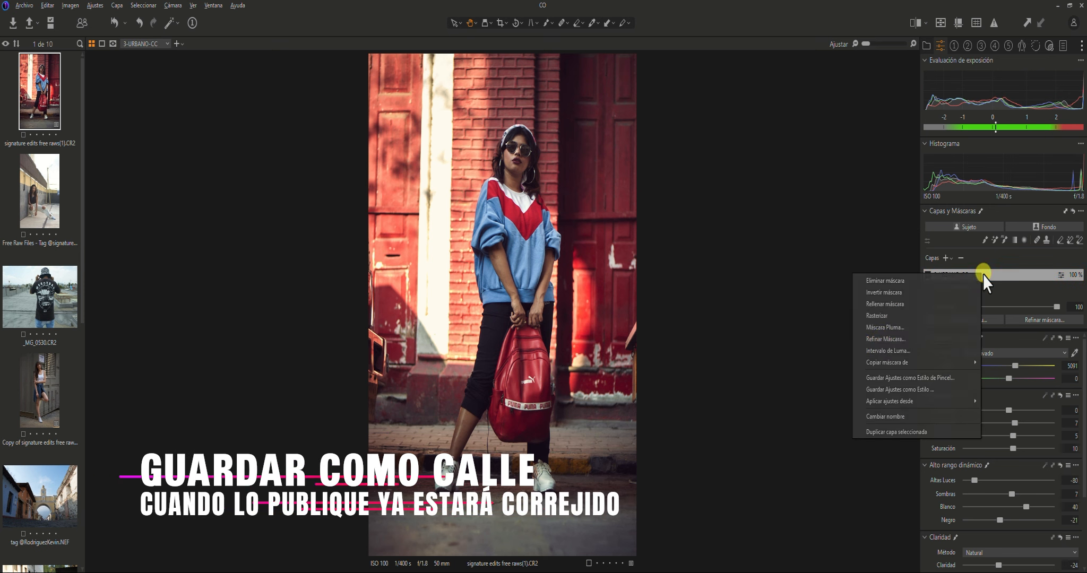
pyautogui.click(885, 387)
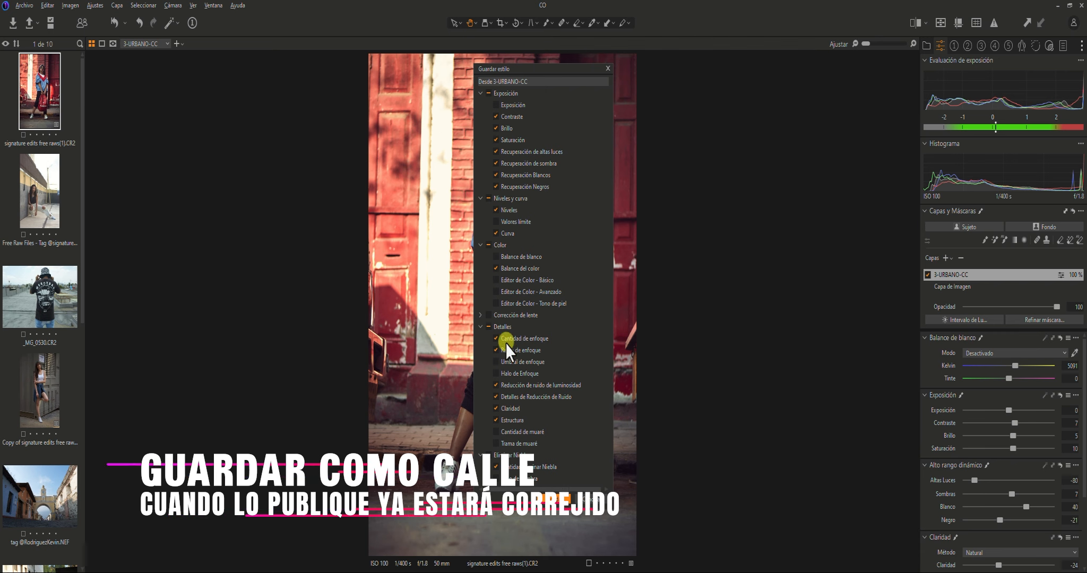
pyautogui.click(552, 499)
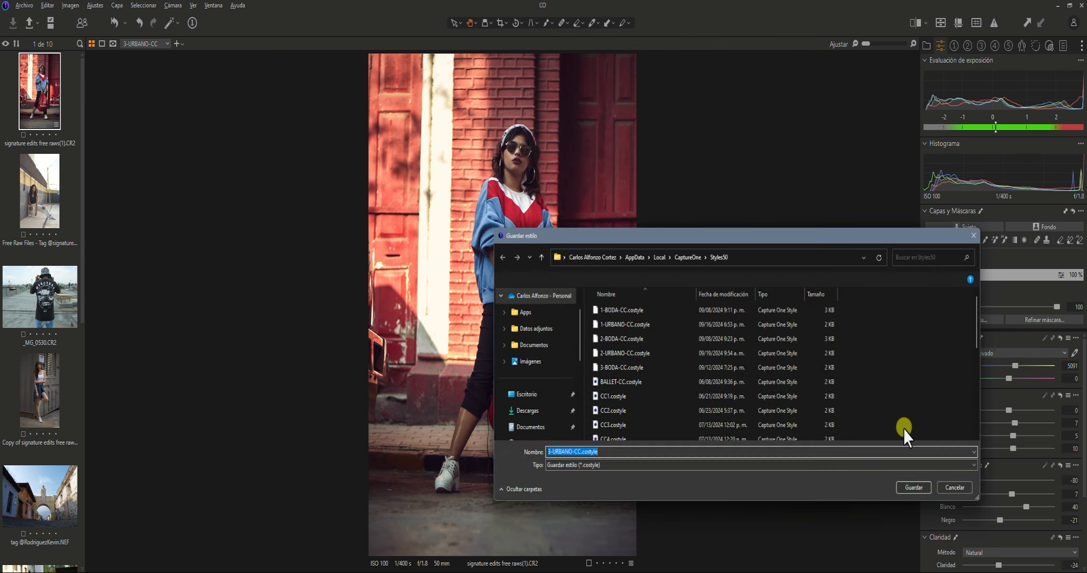
pyautogui.click(915, 492)
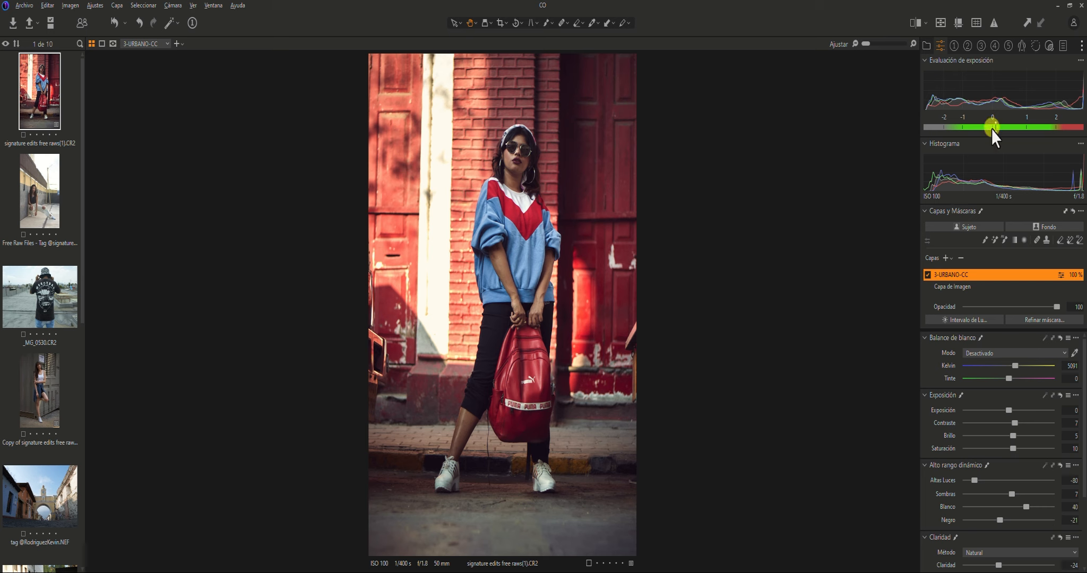
pyautogui.click(962, 257)
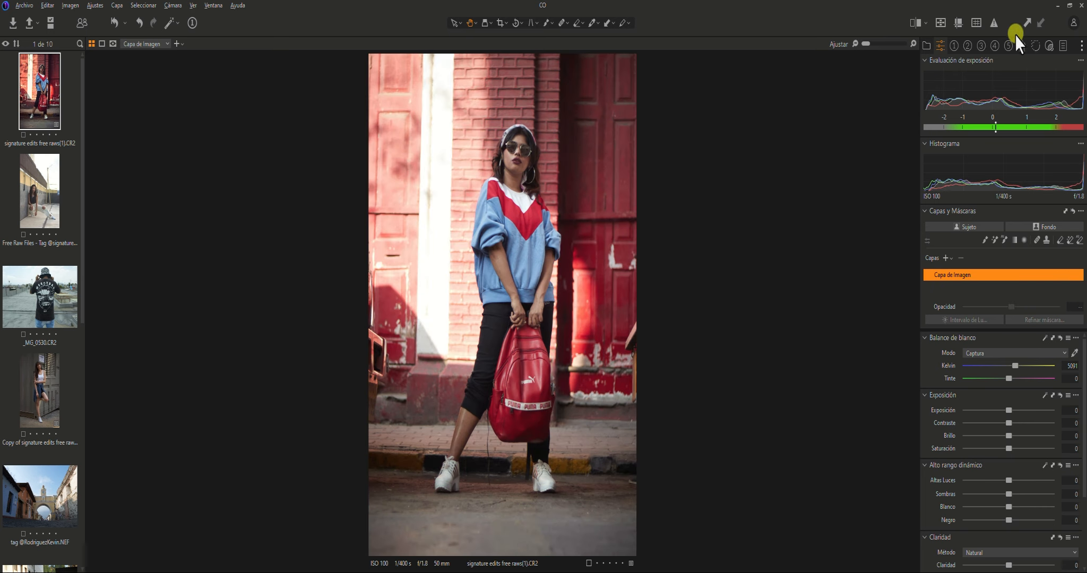
# Step: Select the first four photos together and preview the custom style 3-URBANO-CC on them
pyautogui.click(1050, 47)
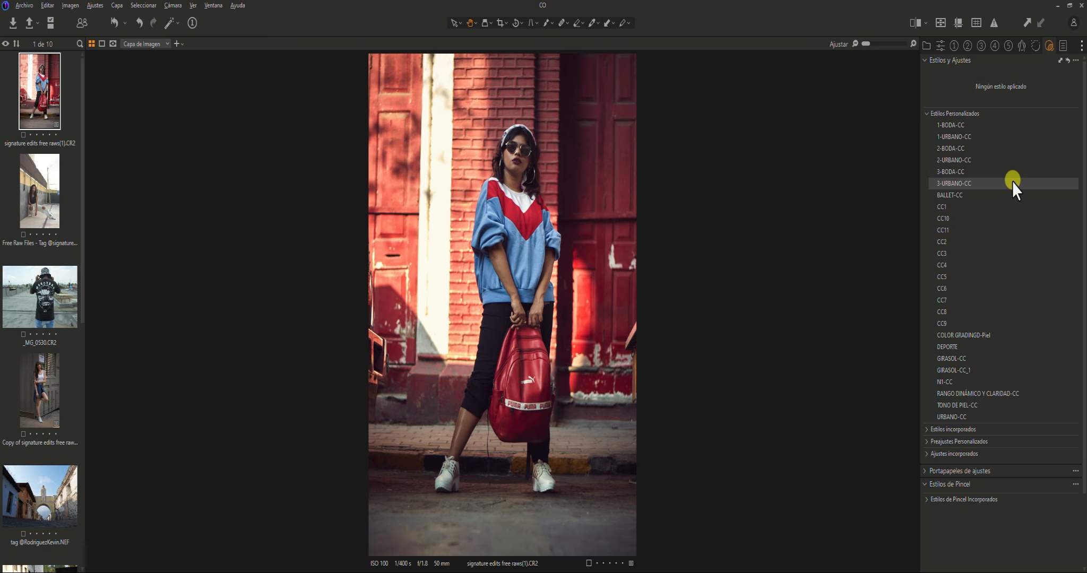
pyautogui.click(52, 183)
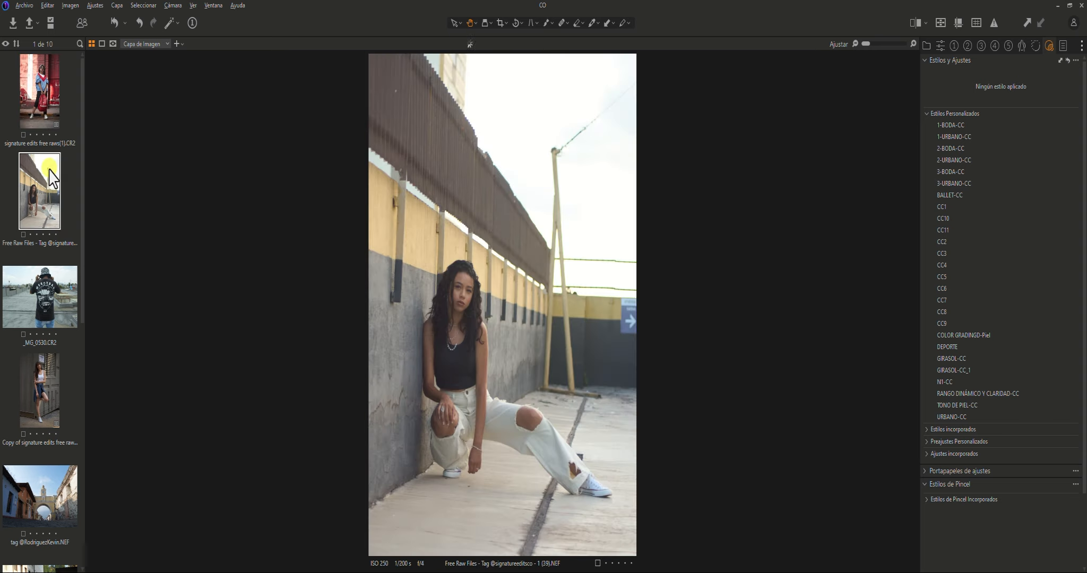
pyautogui.keyDown('ctrl'); pyautogui.click(57, 307); pyautogui.keyUp('ctrl')
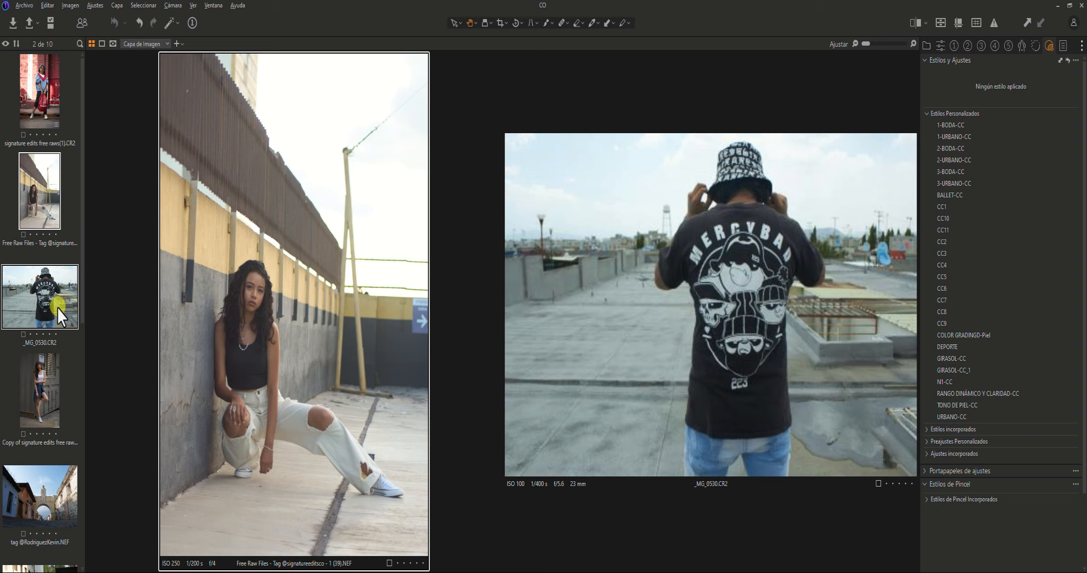
pyautogui.keyDown('ctrl'); pyautogui.click(44, 384); pyautogui.keyUp('ctrl')
pyautogui.keyDown('ctrl'); pyautogui.click(41, 109); pyautogui.keyUp('ctrl')
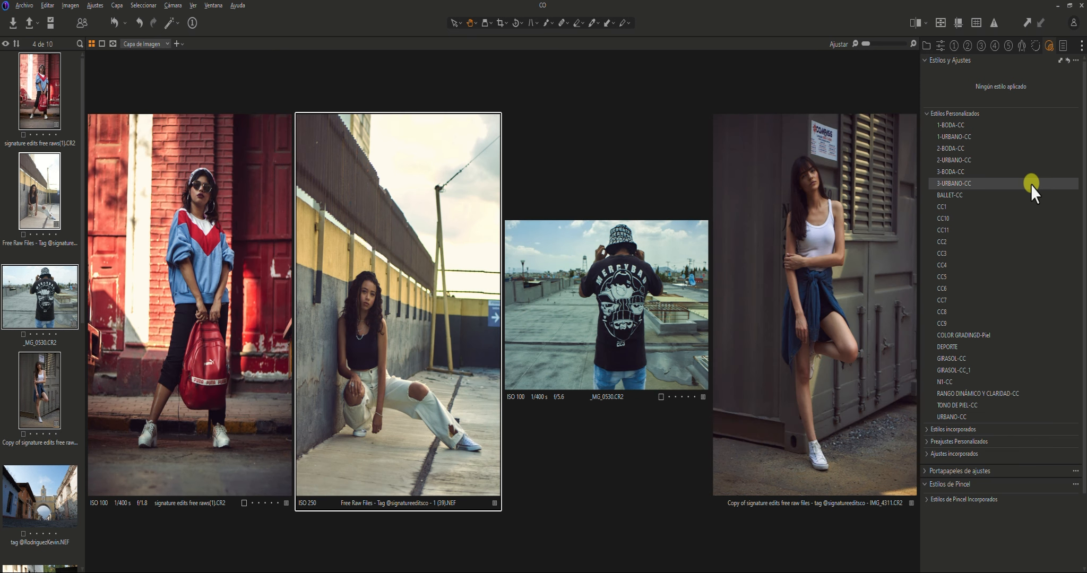
# Step: Compare the before and after versions of the four selected photos while previewing the 3-URBANO-CC style
pyautogui.press('y')
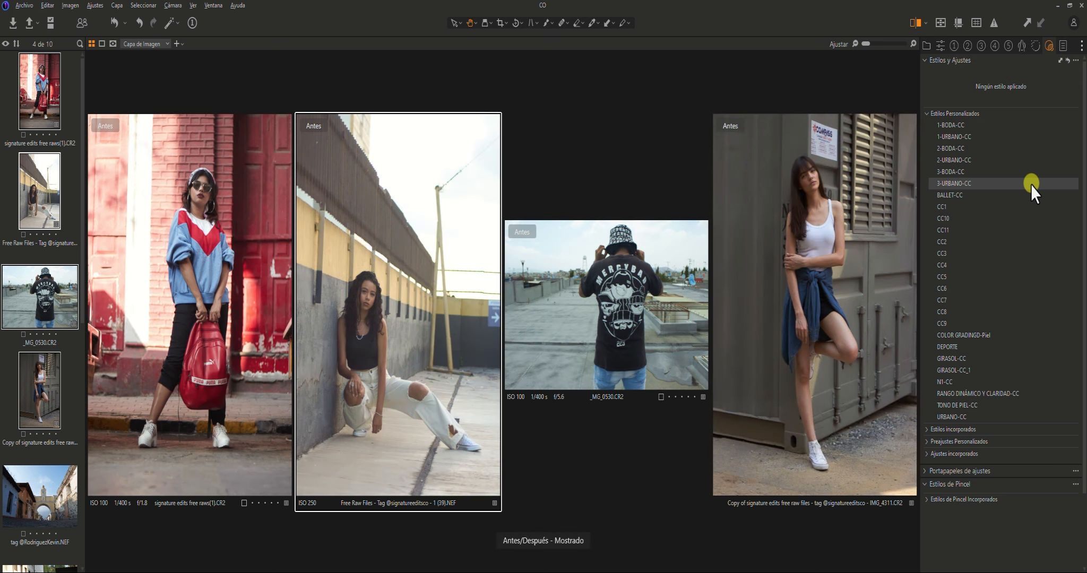
pyautogui.press('y')
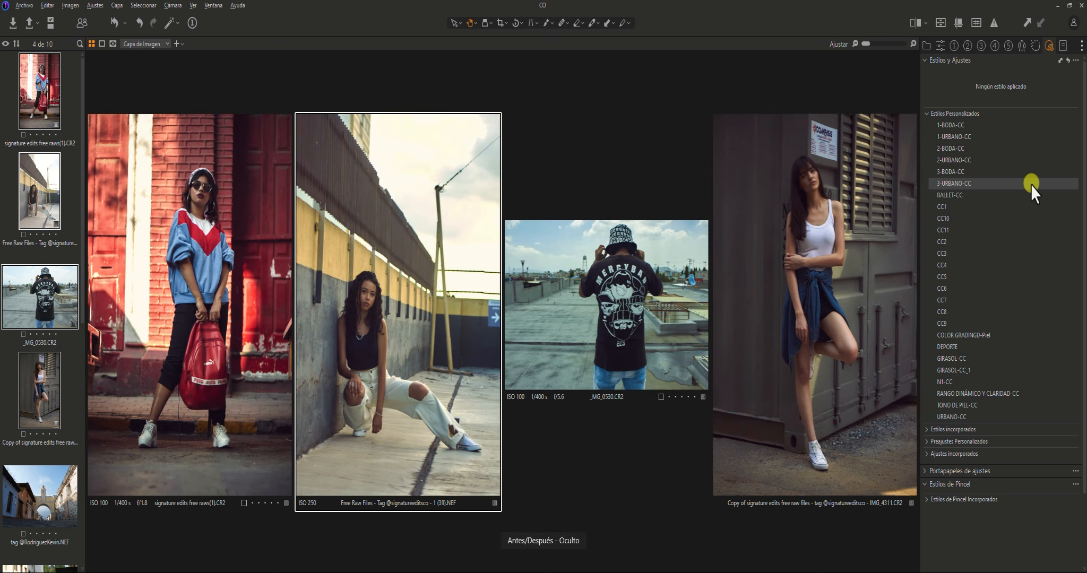
pyautogui.press('y')
pyautogui.press('y')
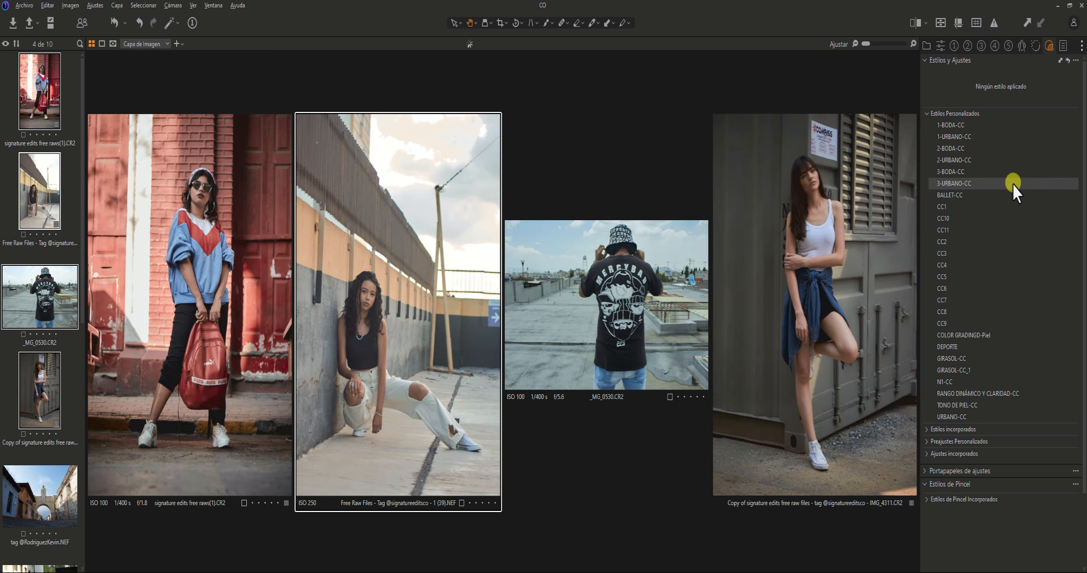
pyautogui.press('y')
pyautogui.press('y')
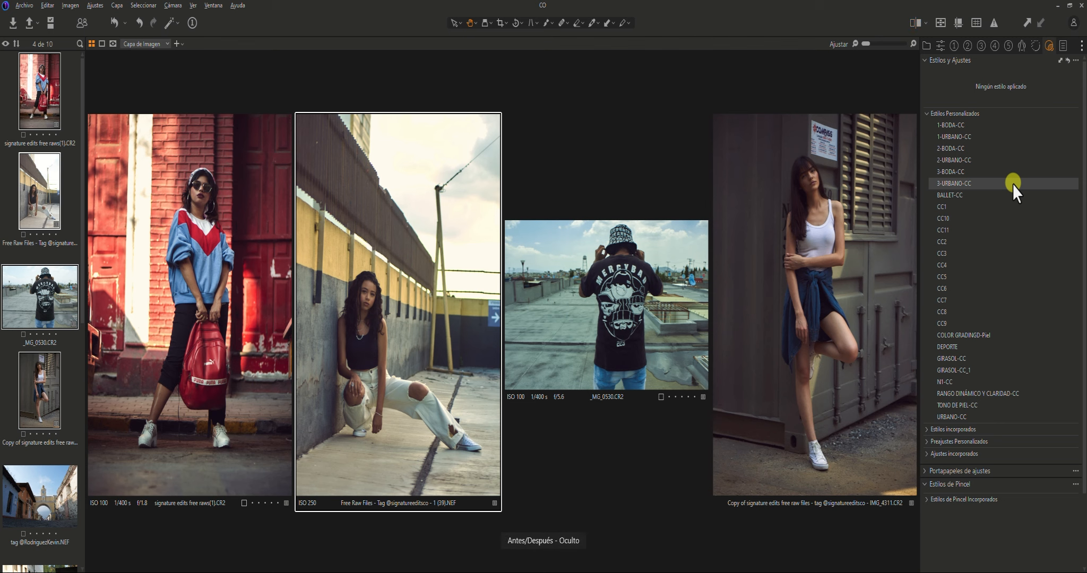
pyautogui.press('y')
pyautogui.press('y')
pyautogui.press('y')
pyautogui.press('y')
pyautogui.press('y')
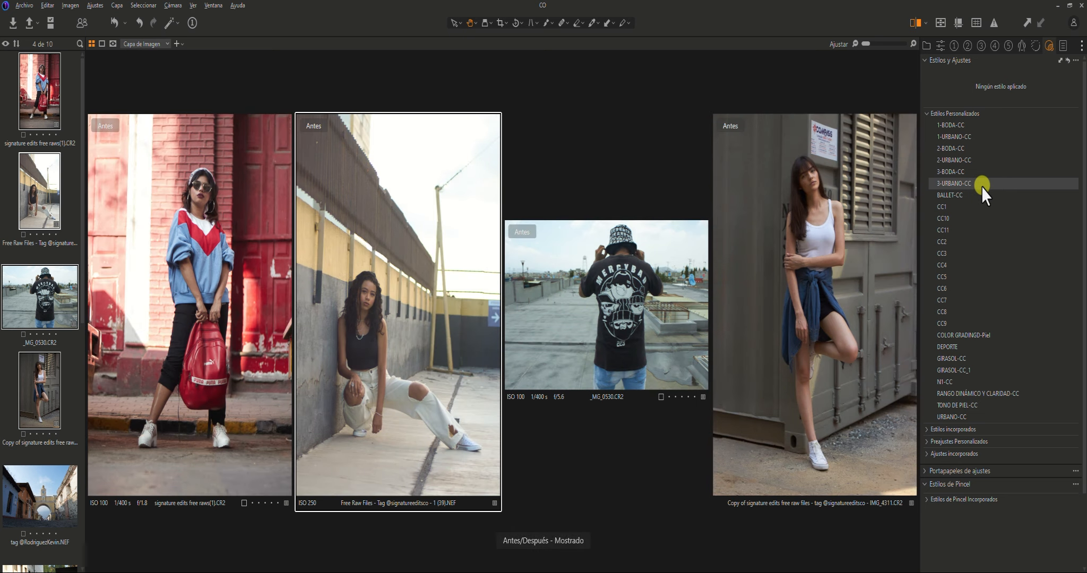
pyautogui.press('y')
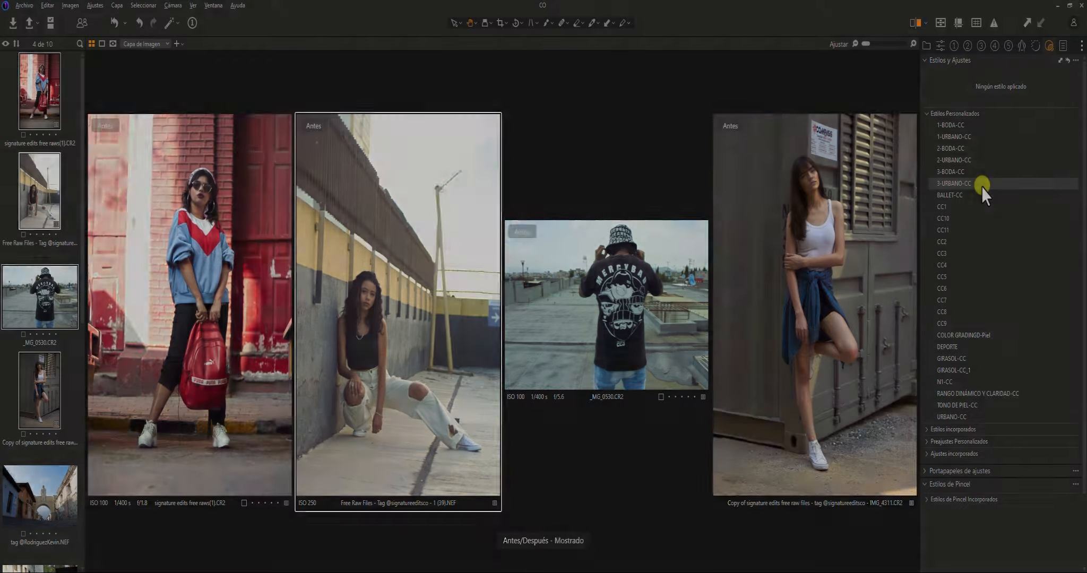